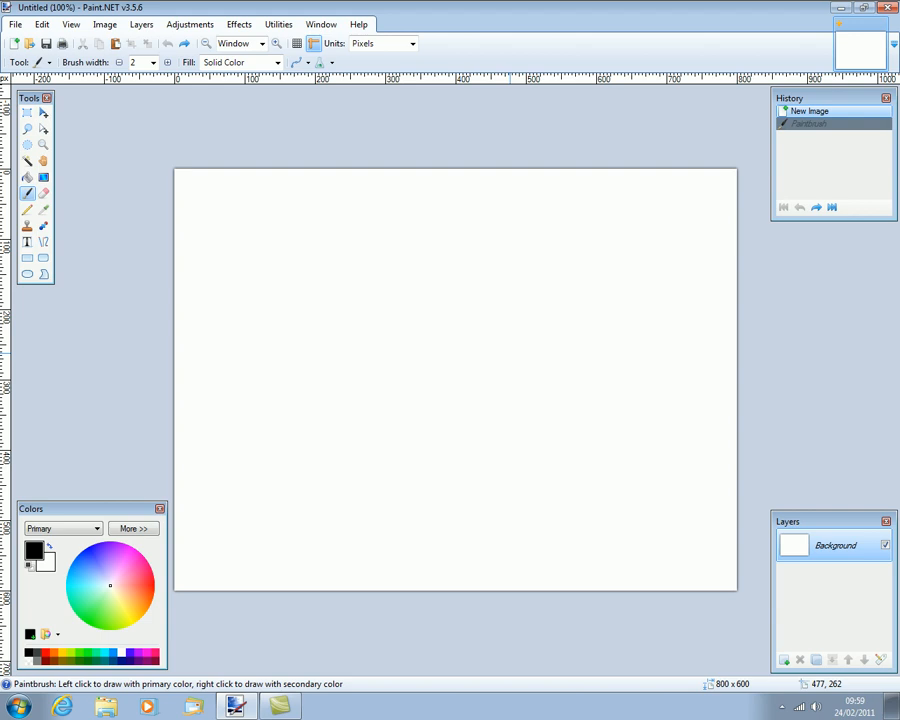
# Select the entire 800×600 canvas and delete its white background, leaving it transparent.
pyautogui.hotkey('ctrl', 'a')
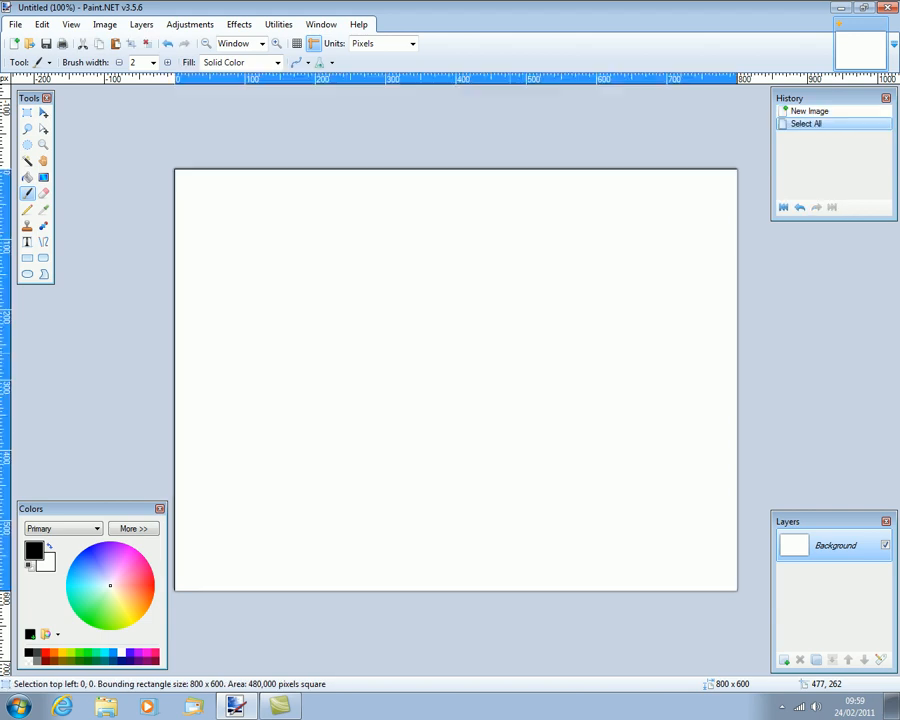
pyautogui.press('Delete')
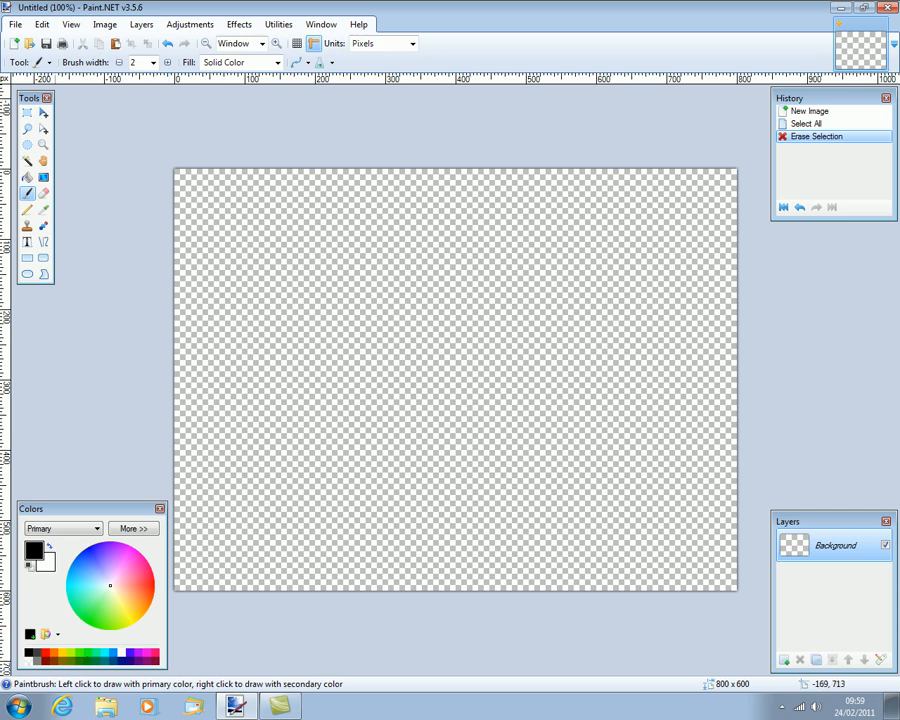
# Set the primary colour to bright green and the secondary colour to dark green.
pyautogui.click(79, 653)
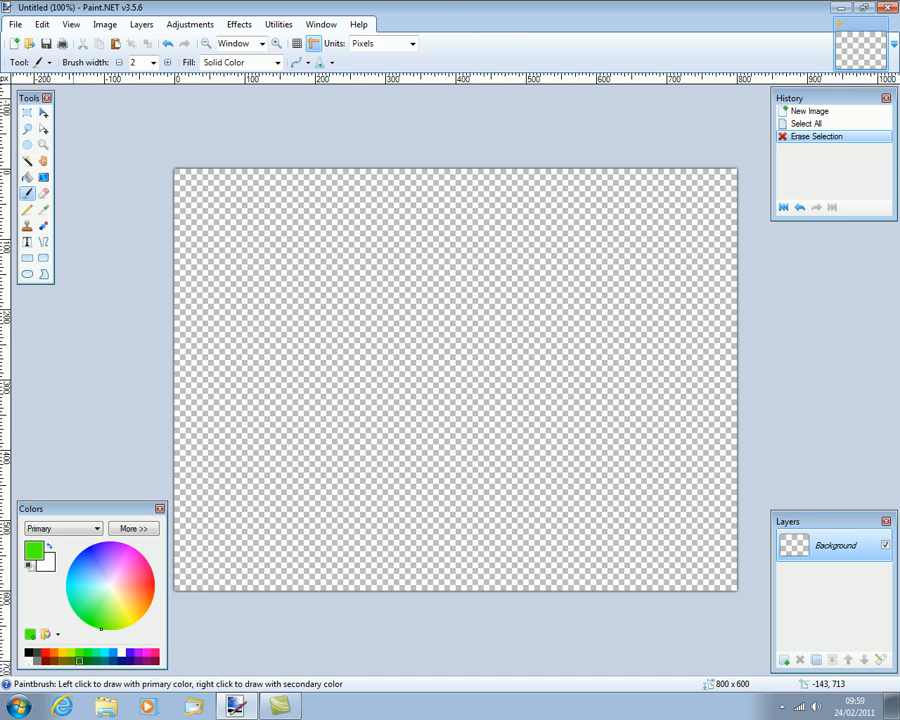
pyautogui.rightClick(80, 661)
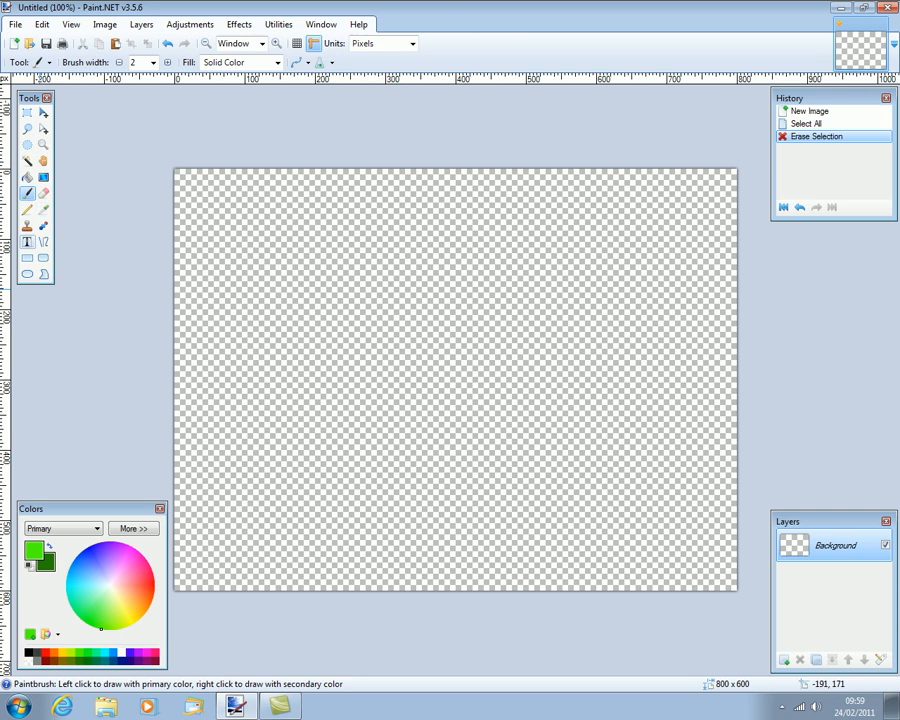
pyautogui.click(27, 242)
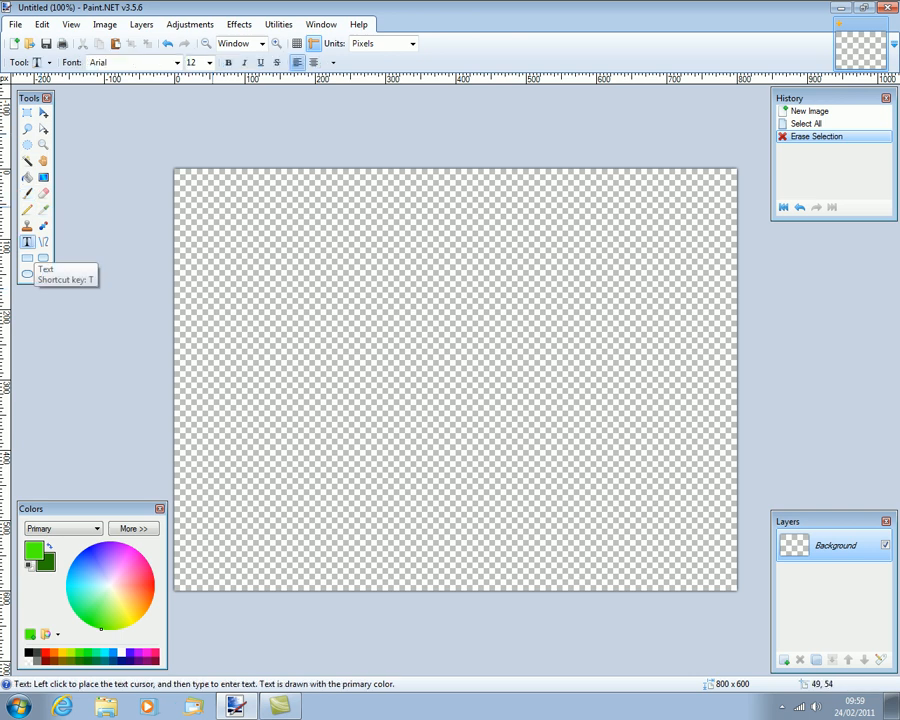
# Type 'Tech Recepies' at 72 pt, starting left of the canvas centre.
pyautogui.click(209, 62)
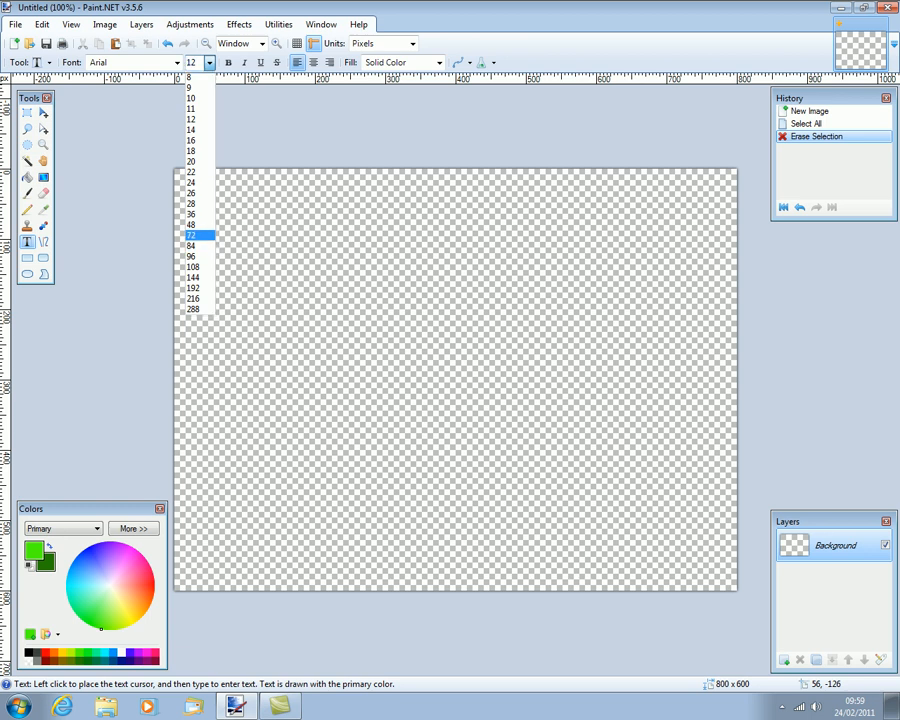
pyautogui.click(197, 235)
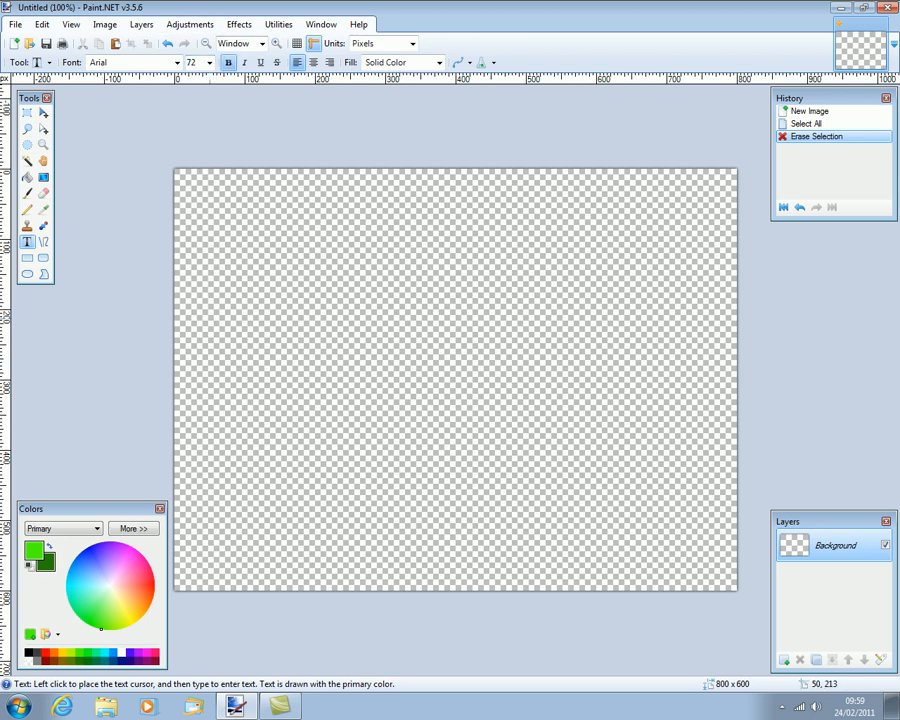
pyautogui.click(217, 364)
pyautogui.write('Tech Recepies')
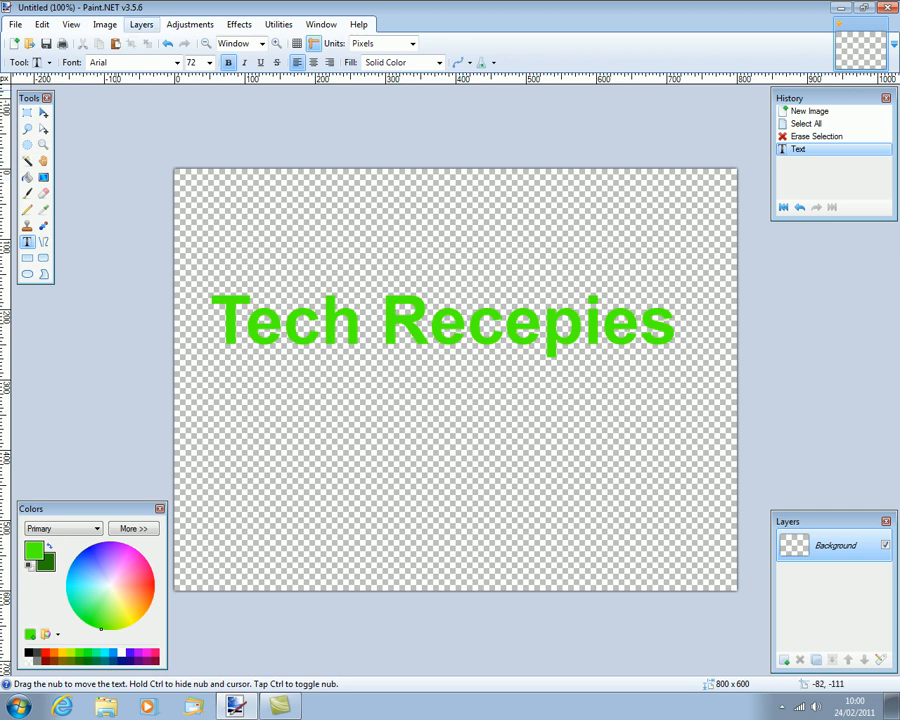
pyautogui.click(27, 160)
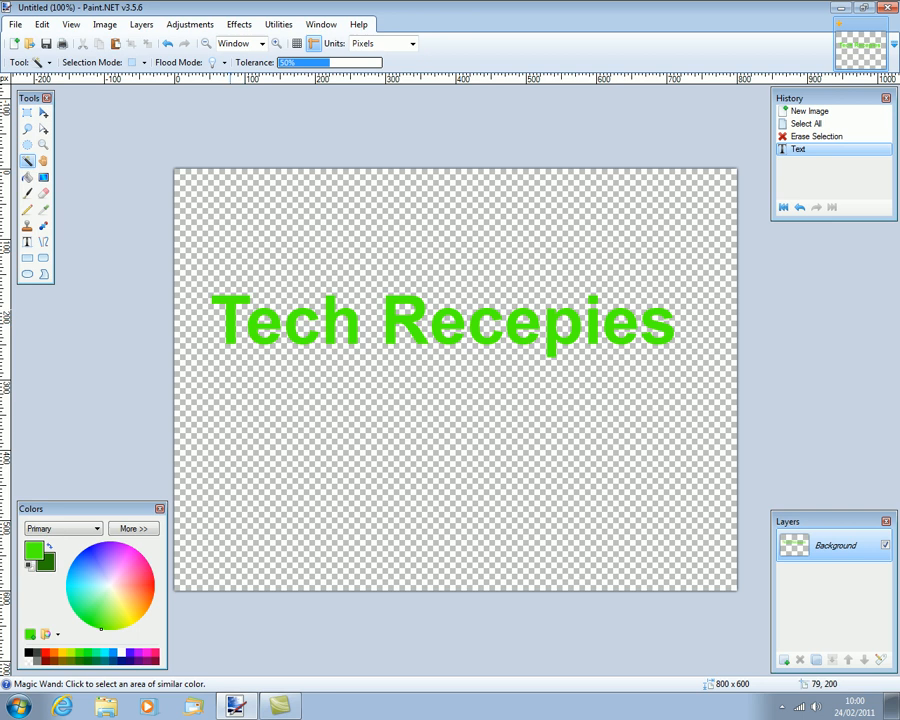
# Select the letters, add Layer 2, and fill them with a dark-to-bright green vertical gradient.
pyautogui.click(235, 313)
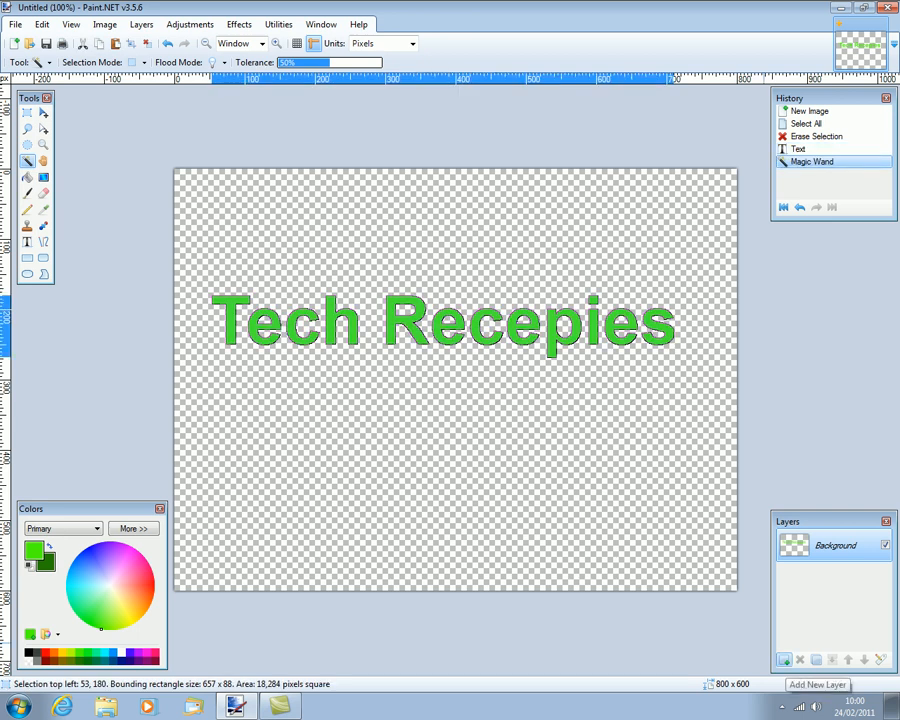
pyautogui.click(784, 660)
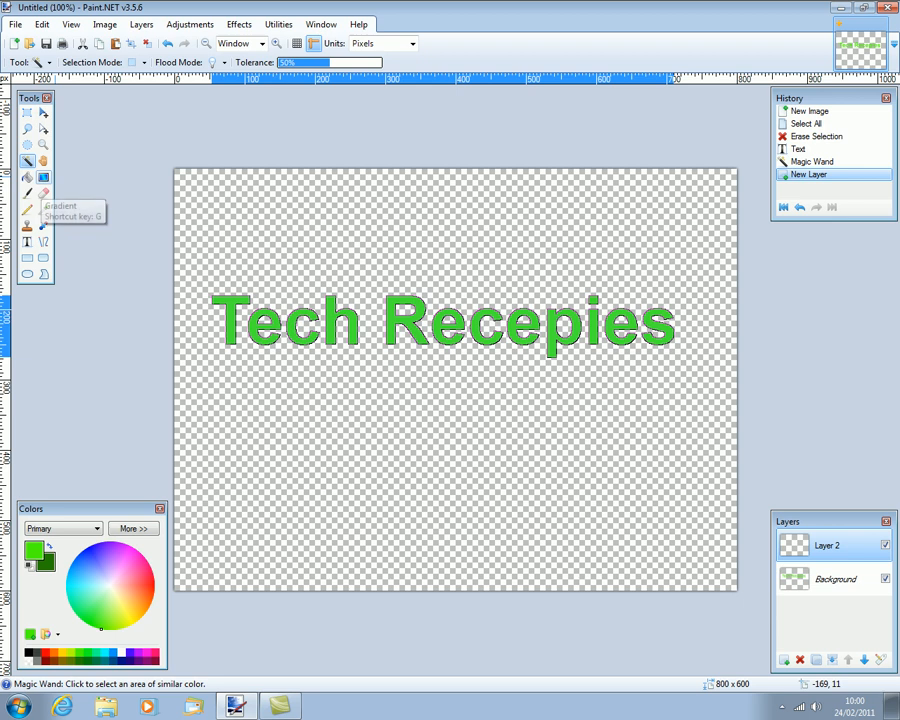
pyautogui.click(42, 180)
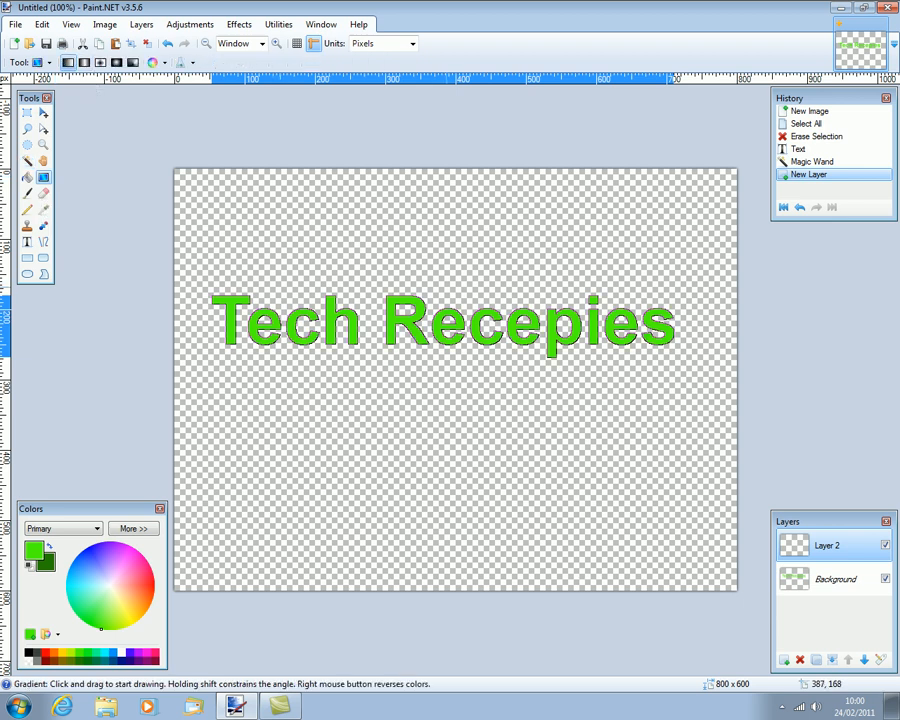
pyautogui.moveTo(442, 285); pyautogui.dragTo(439, 353)
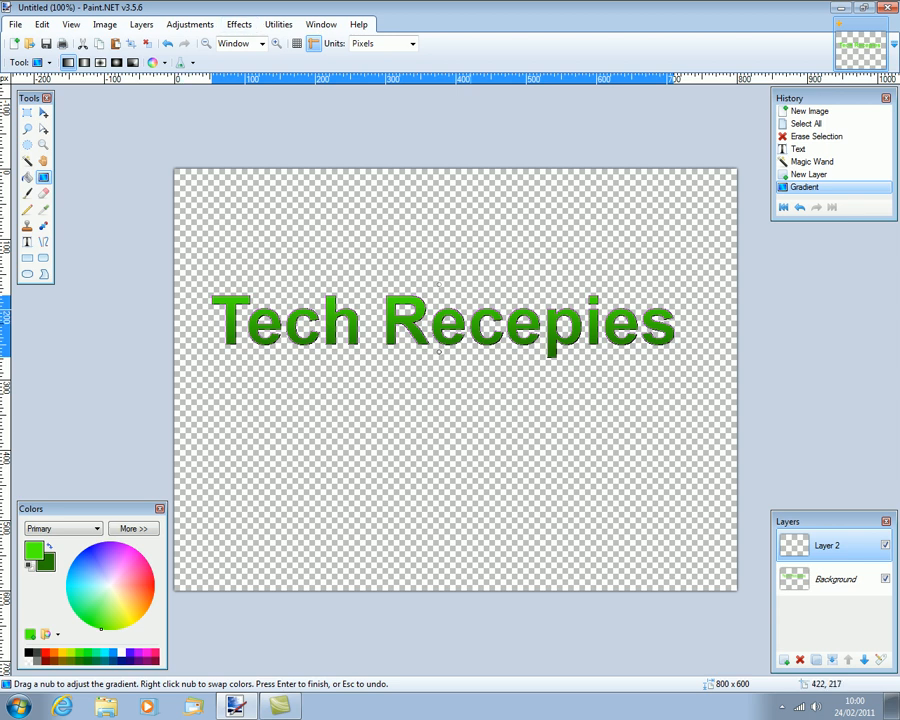
pyautogui.moveTo(443, 357); pyautogui.dragTo(436, 354)
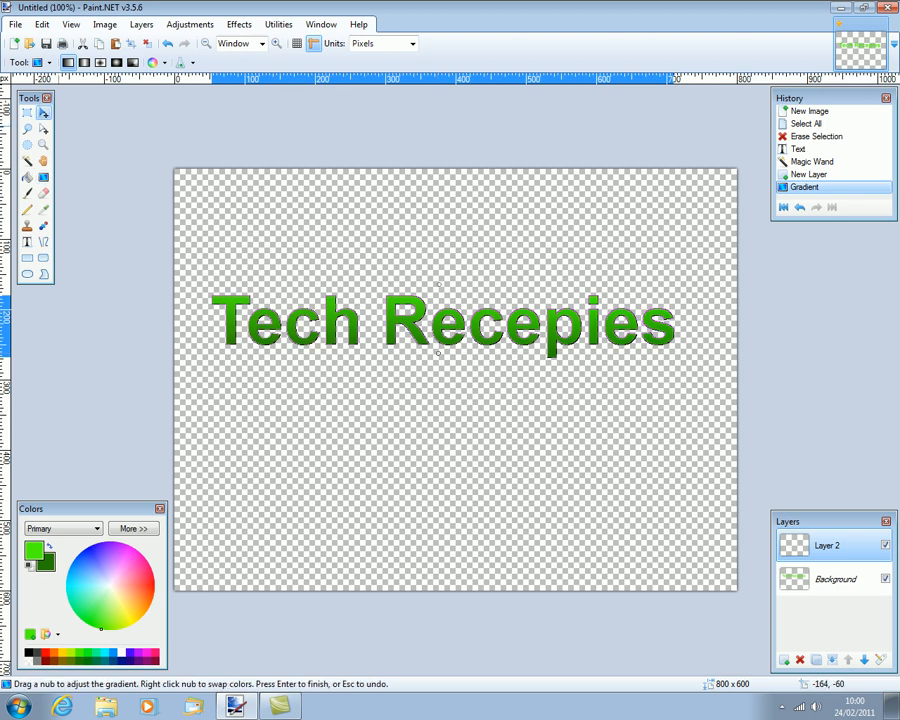
pyautogui.click(43, 112)
# Deselect and apply a radius-5 Gaussian Blur to the gradient lettering on Layer 2.
pyautogui.hotkey('ctrl', 'd')
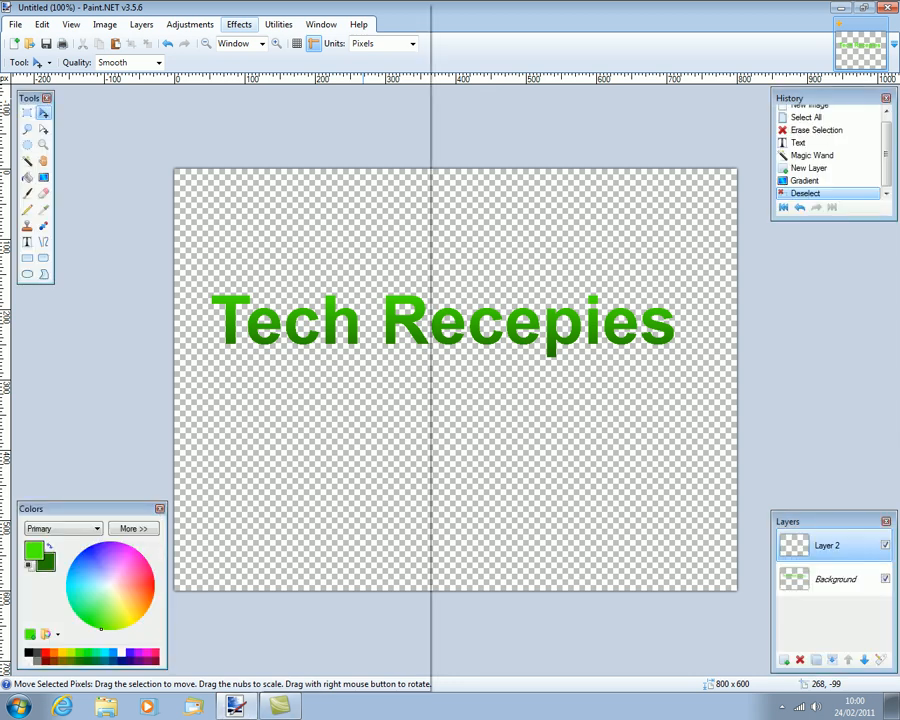
pyautogui.click(239, 24)
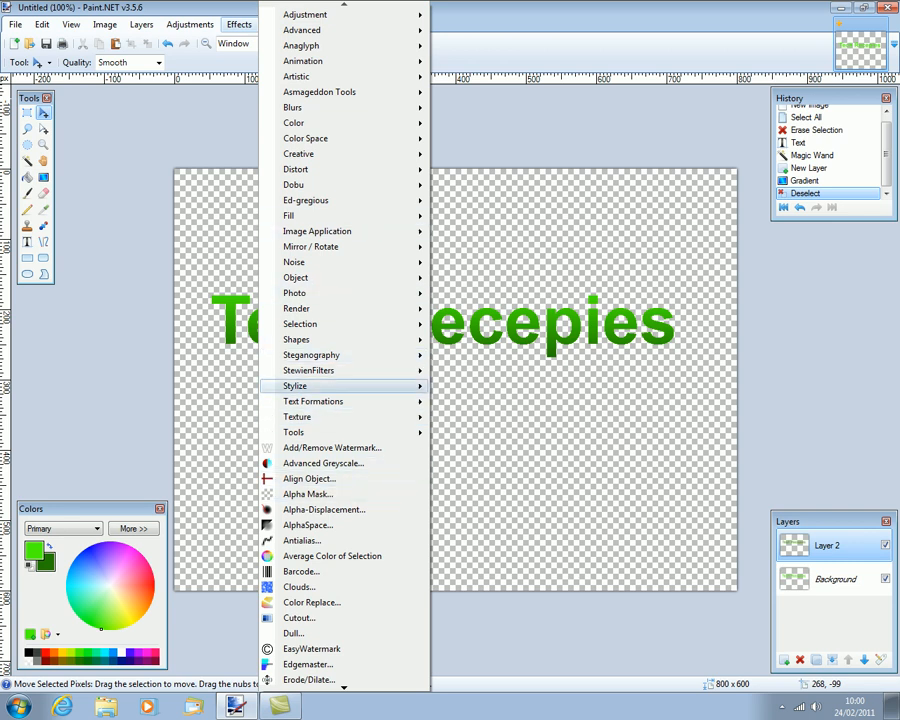
pyautogui.moveTo(330, 107)
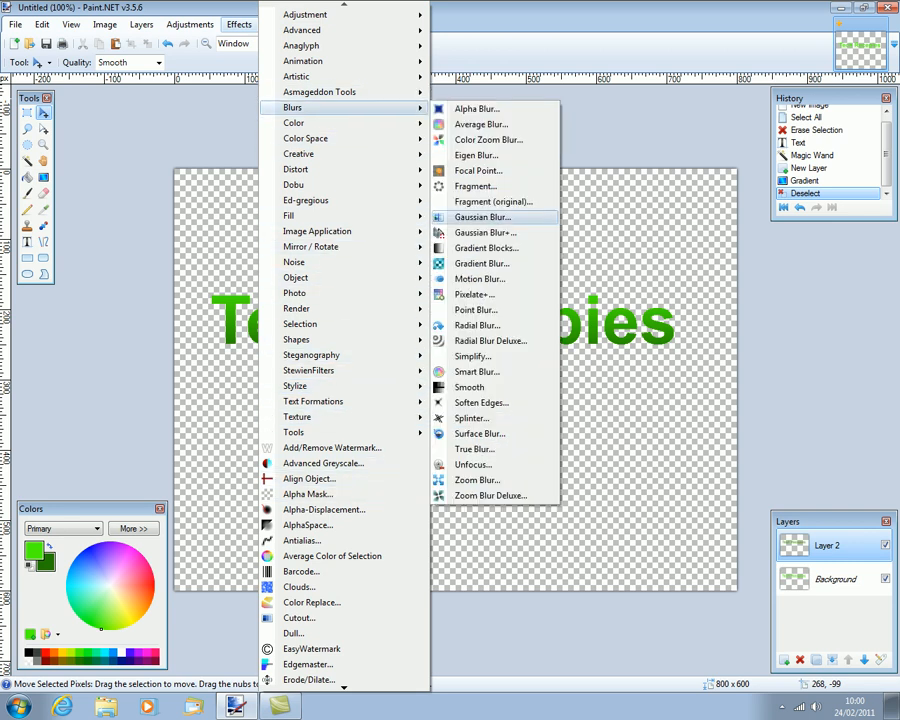
pyautogui.click(483, 217)
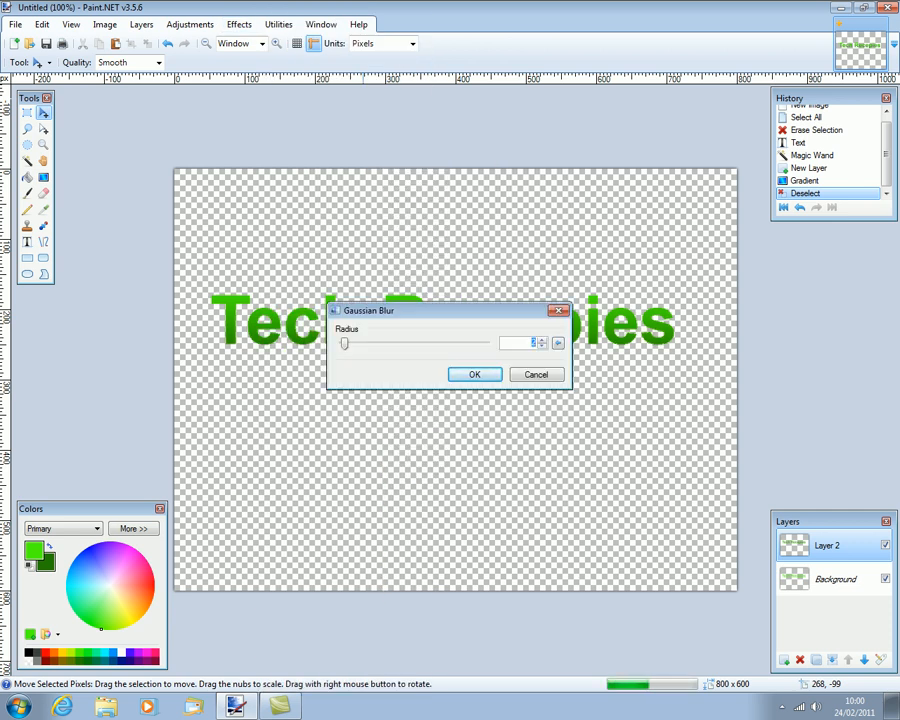
pyautogui.write('5')
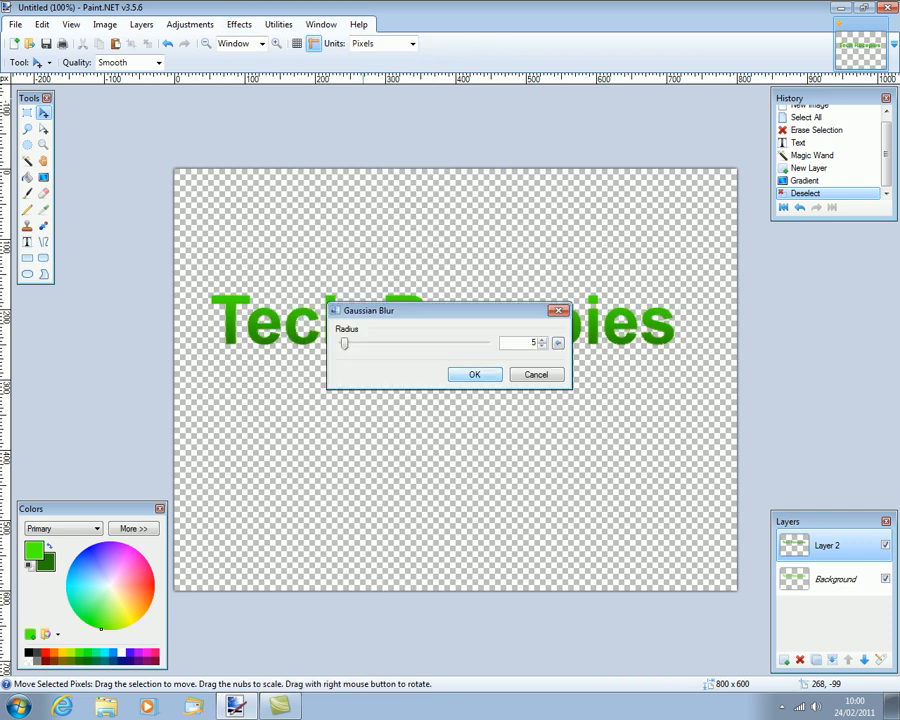
pyautogui.press('Return')
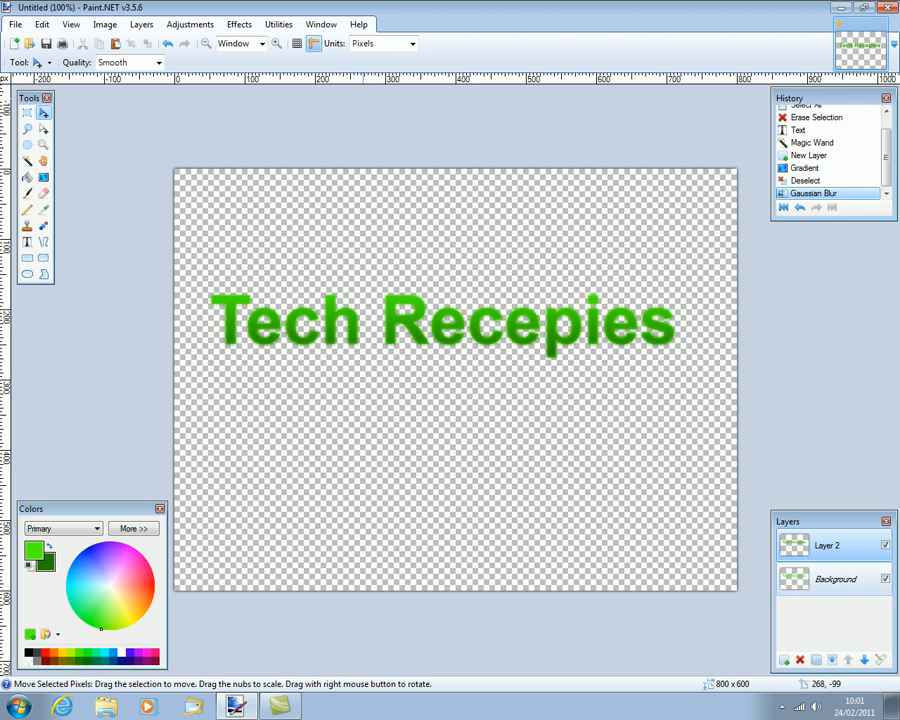
pyautogui.click(835, 579)
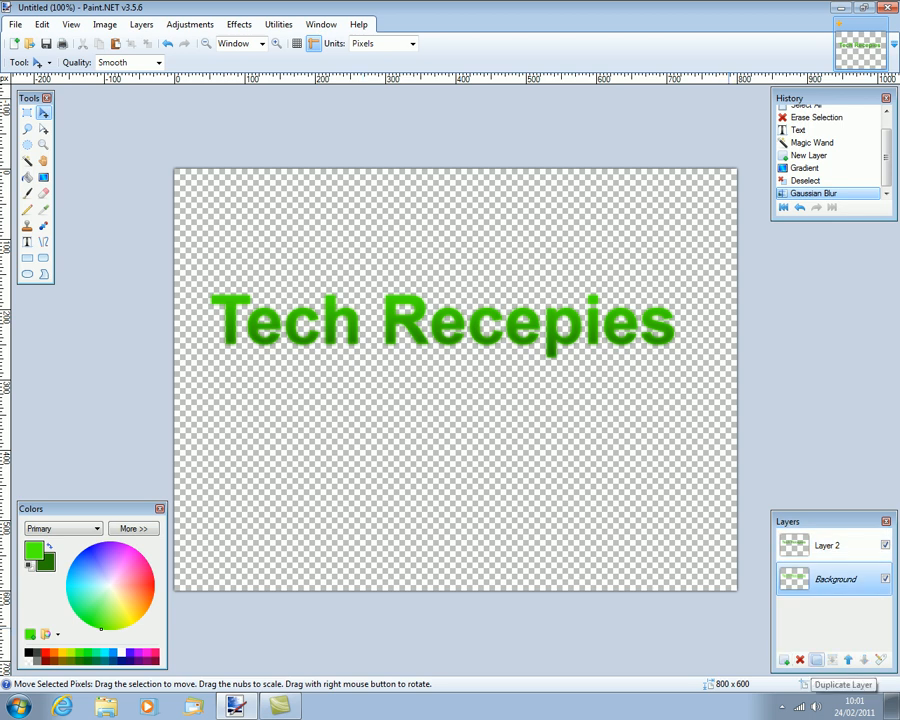
# Duplicate the Background layer, move it to the top, and set Brightness and Contrast to 100.
pyautogui.click(816, 661)
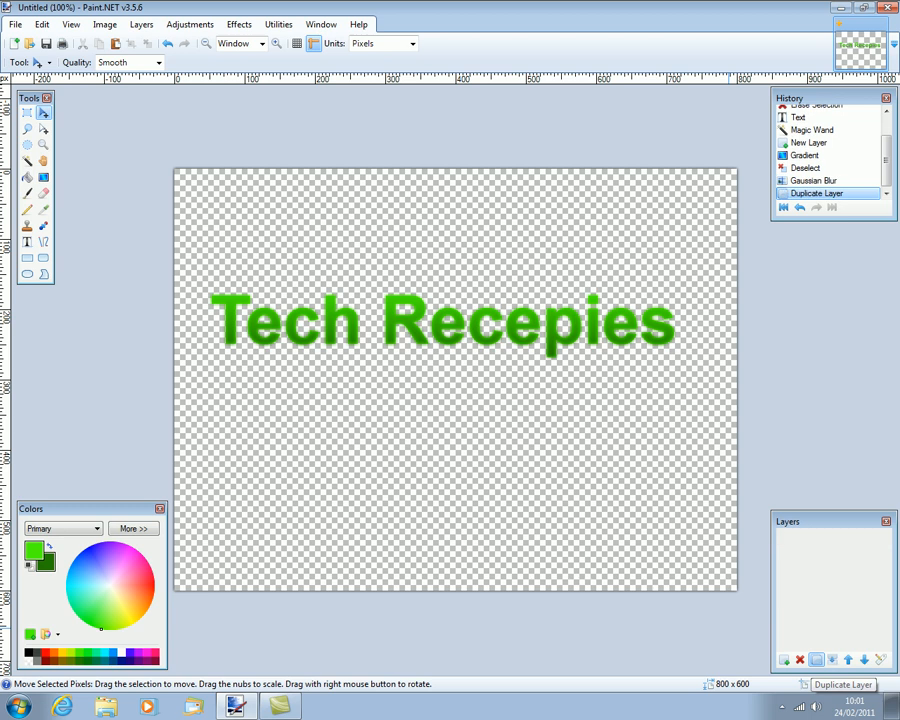
pyautogui.click(848, 661)
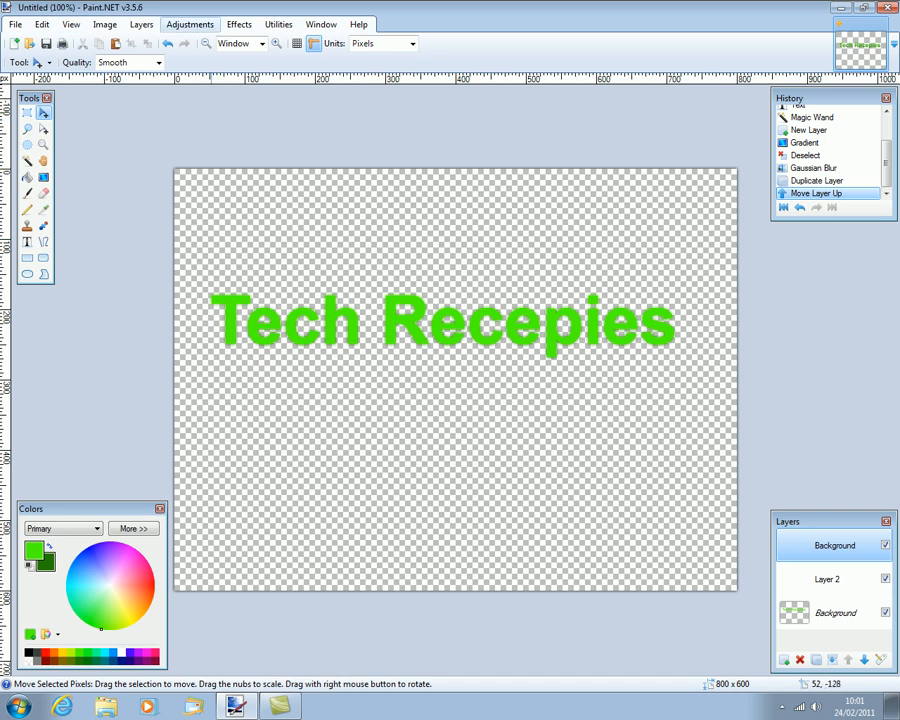
pyautogui.click(189, 24)
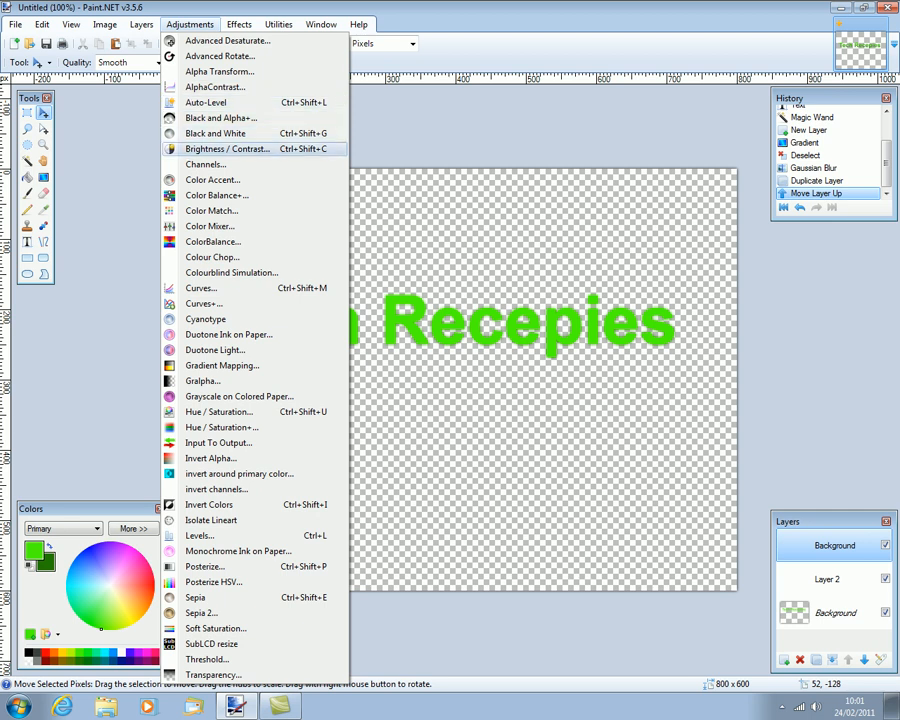
pyautogui.click(228, 149)
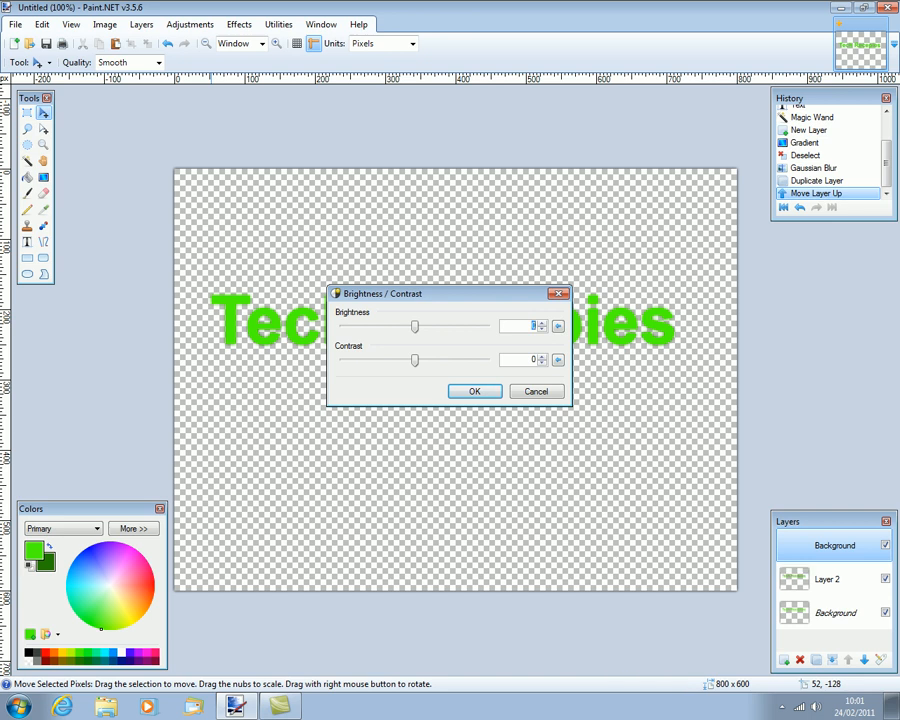
pyautogui.write('2')
pyautogui.moveTo(416, 327); pyautogui.dragTo(487, 327)
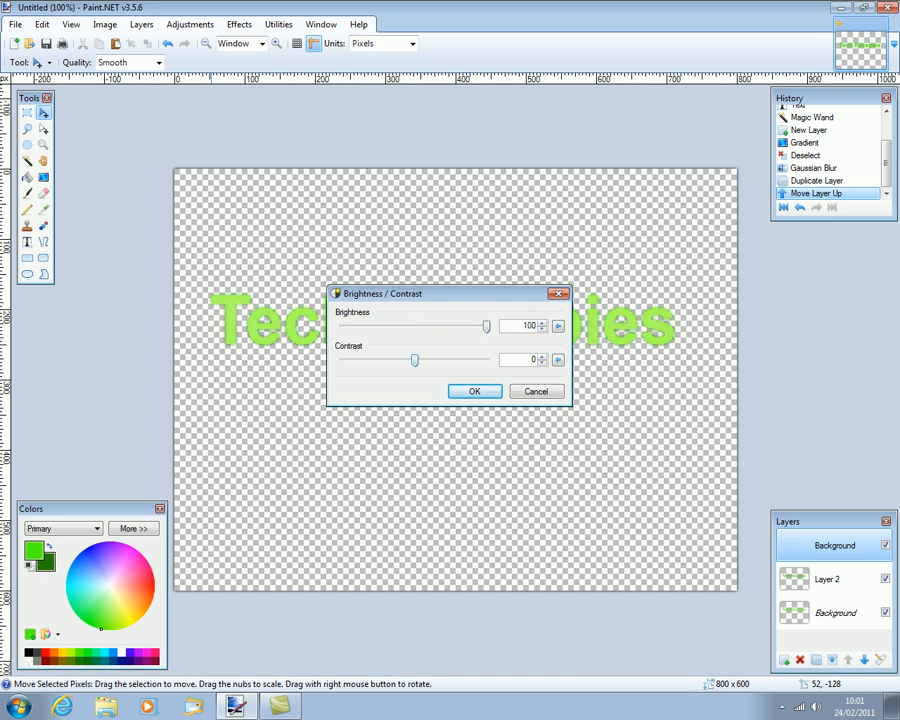
pyautogui.moveTo(414, 360); pyautogui.dragTo(486, 360)
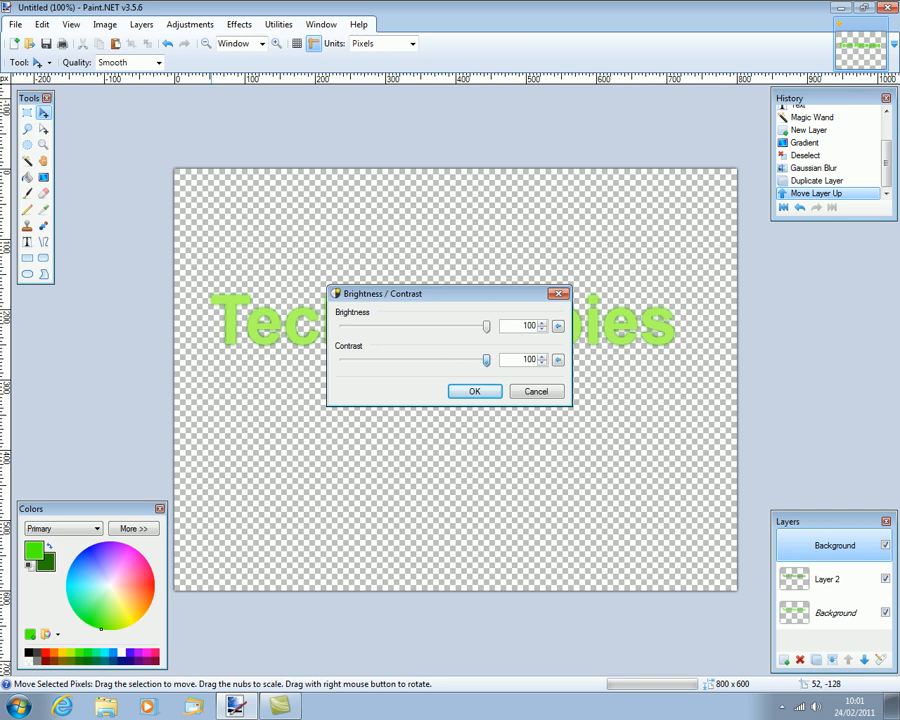
pyautogui.press('Return')
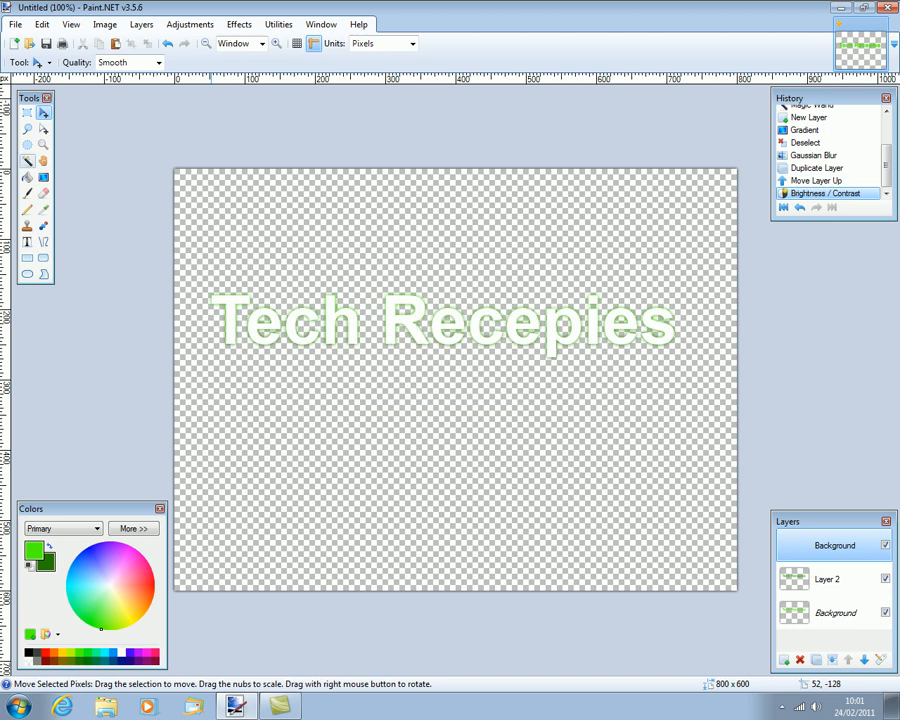
# Magic Wand-select the top-layer letters and pull the selection's left edge slightly inward.
pyautogui.click(28, 160)
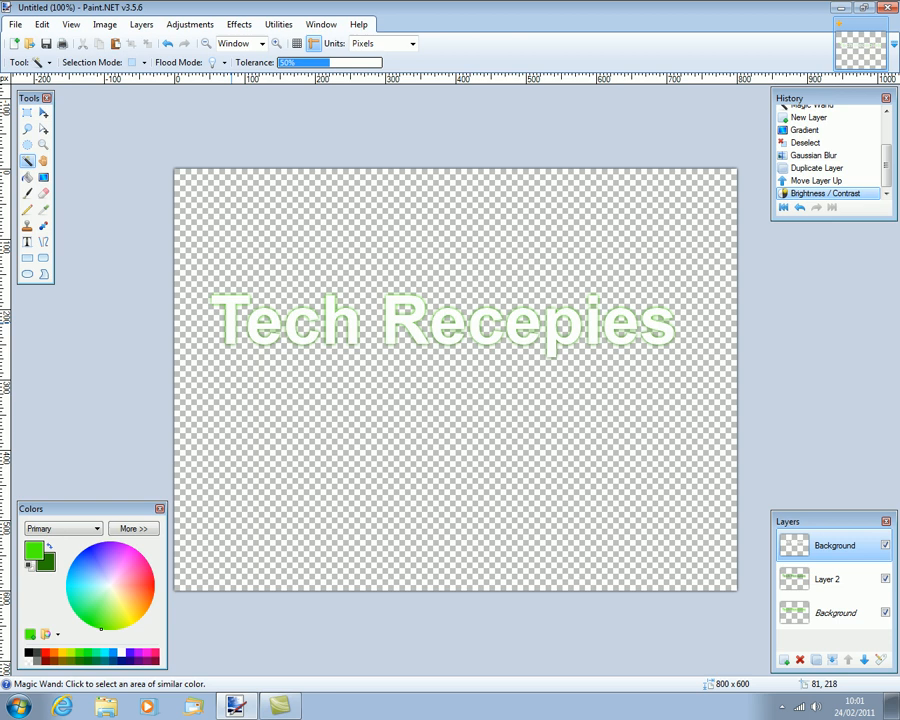
pyautogui.click(232, 321)
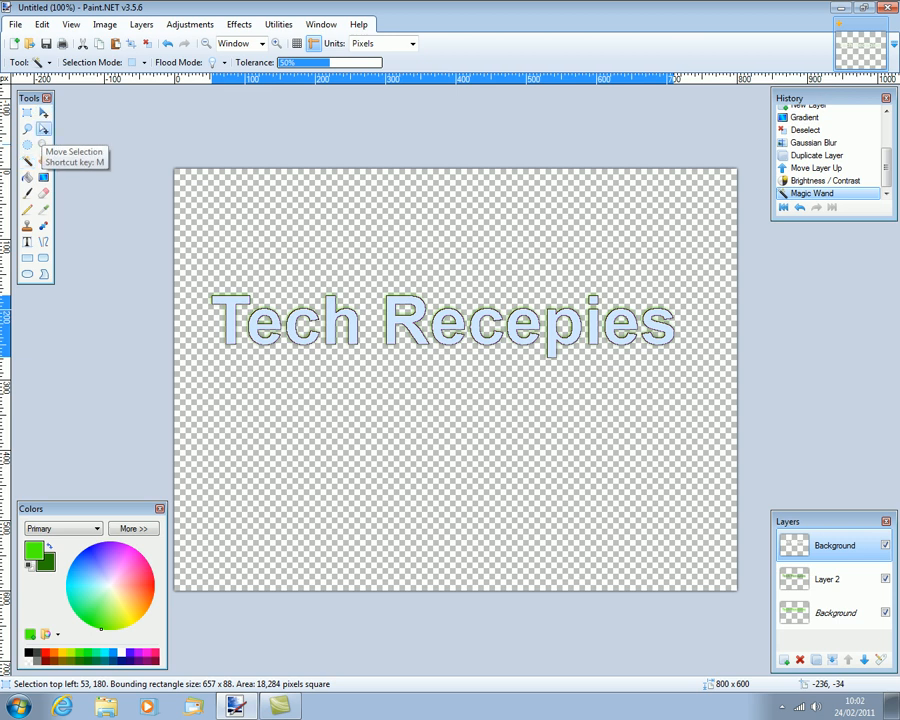
pyautogui.click(43, 129)
pyautogui.moveTo(211, 326); pyautogui.dragTo(213, 325)
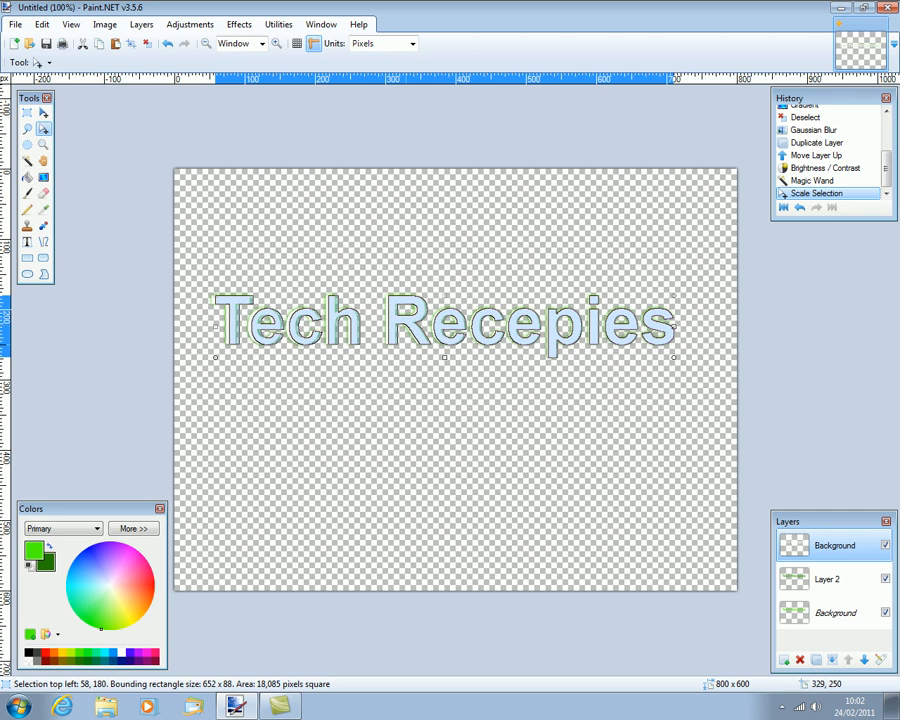
# Shrink the letter selection to about 649 × 78 and delete the white letter fills.
pyautogui.moveTo(675, 328); pyautogui.dragTo(672, 328)
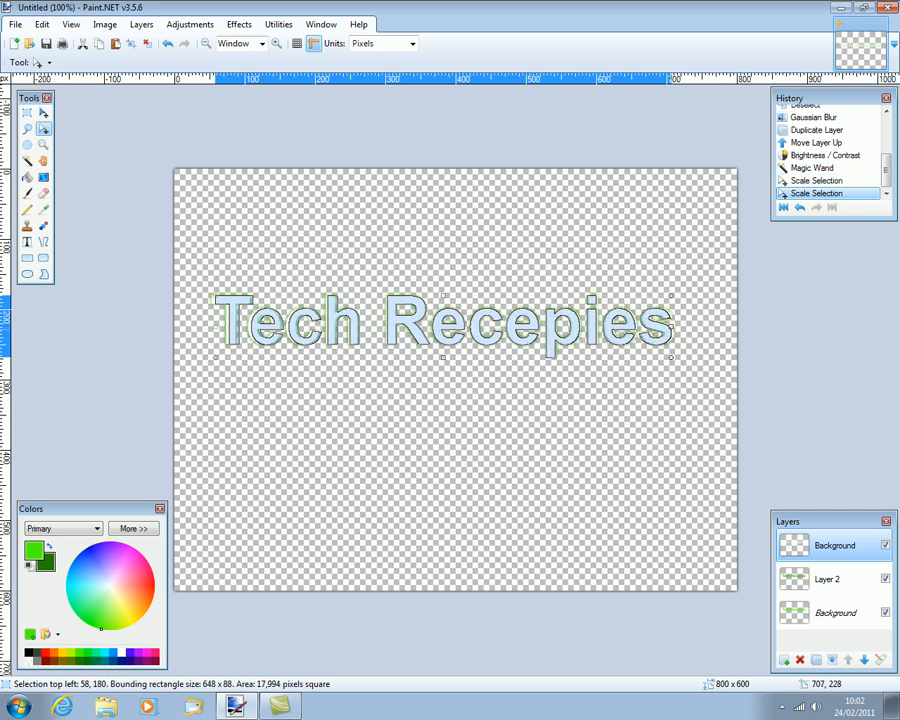
pyautogui.click(214, 328)
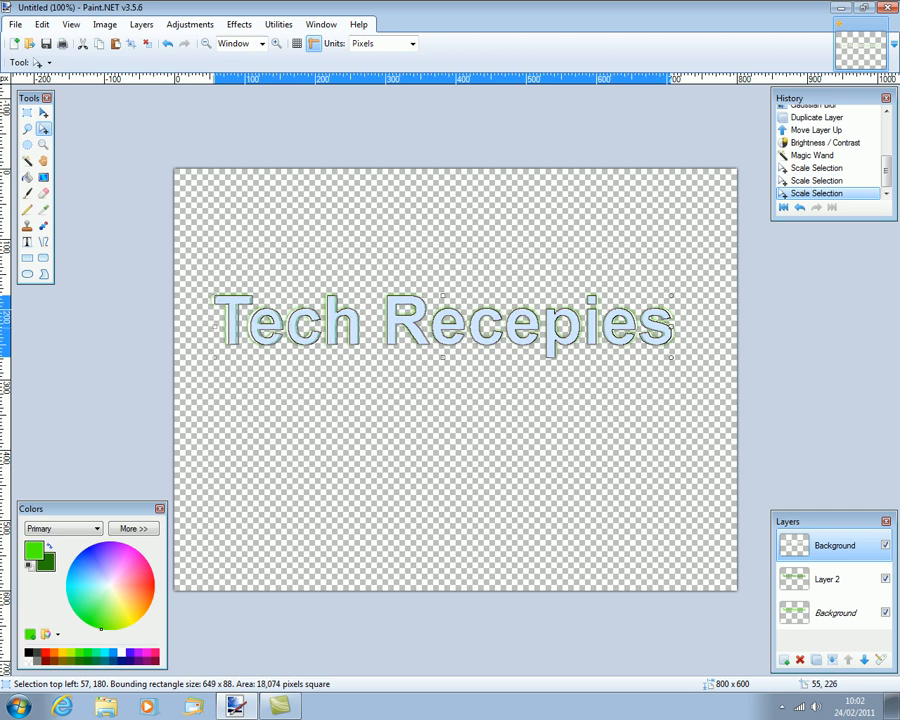
pyautogui.click(213, 327)
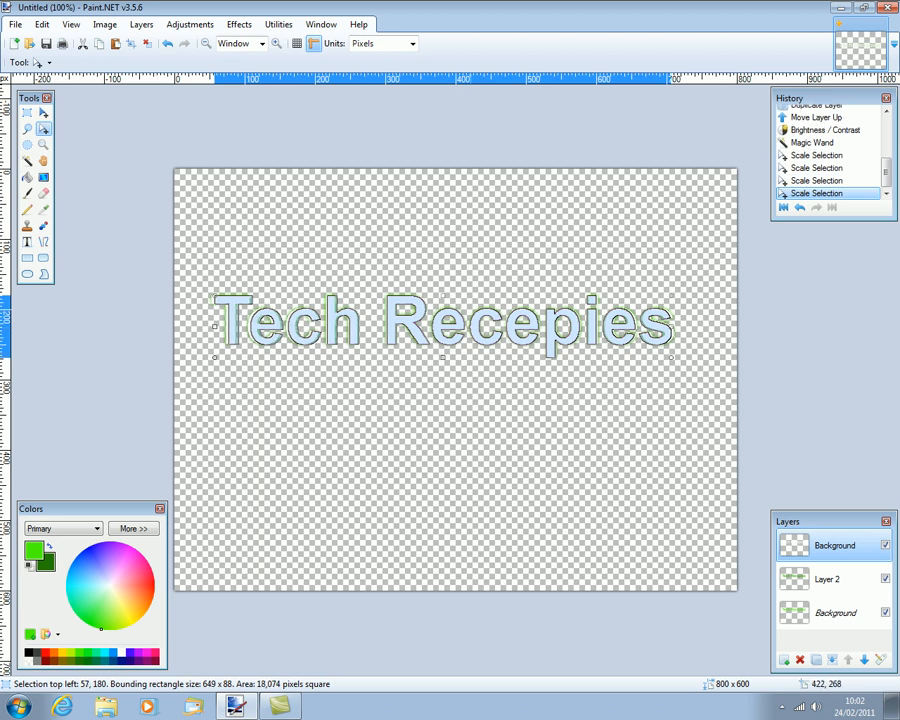
pyautogui.moveTo(440, 357); pyautogui.dragTo(448, 354)
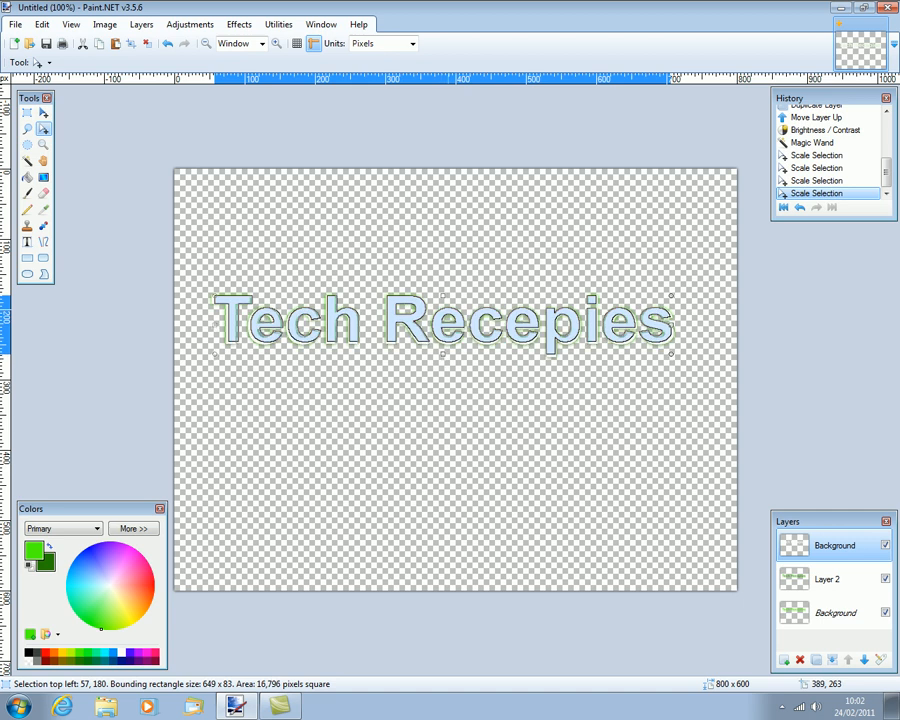
pyautogui.moveTo(444, 295); pyautogui.dragTo(441, 298)
pyautogui.click(442, 300)
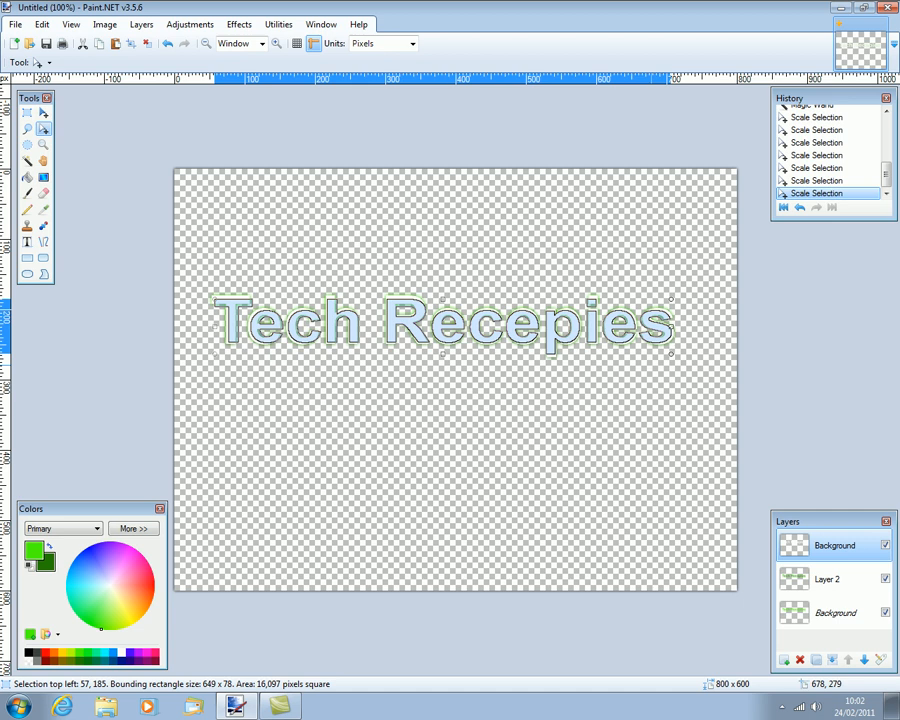
pyautogui.press('Return')
pyautogui.press('Delete')
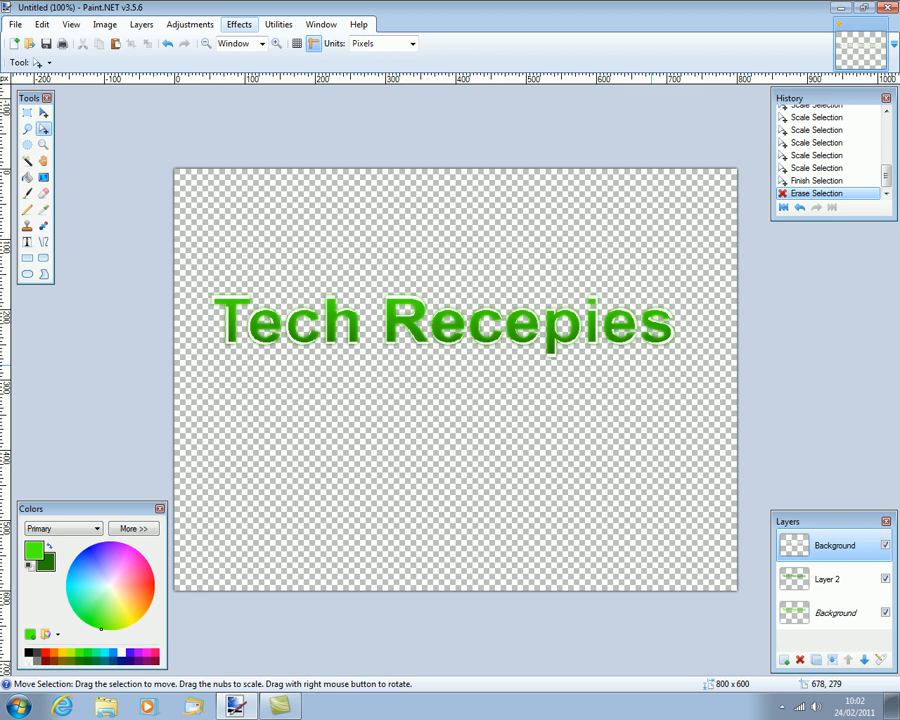
# Apply a radius-5 Gaussian Blur to the top layer, then flatten all layers into one.
pyautogui.click(239, 24)
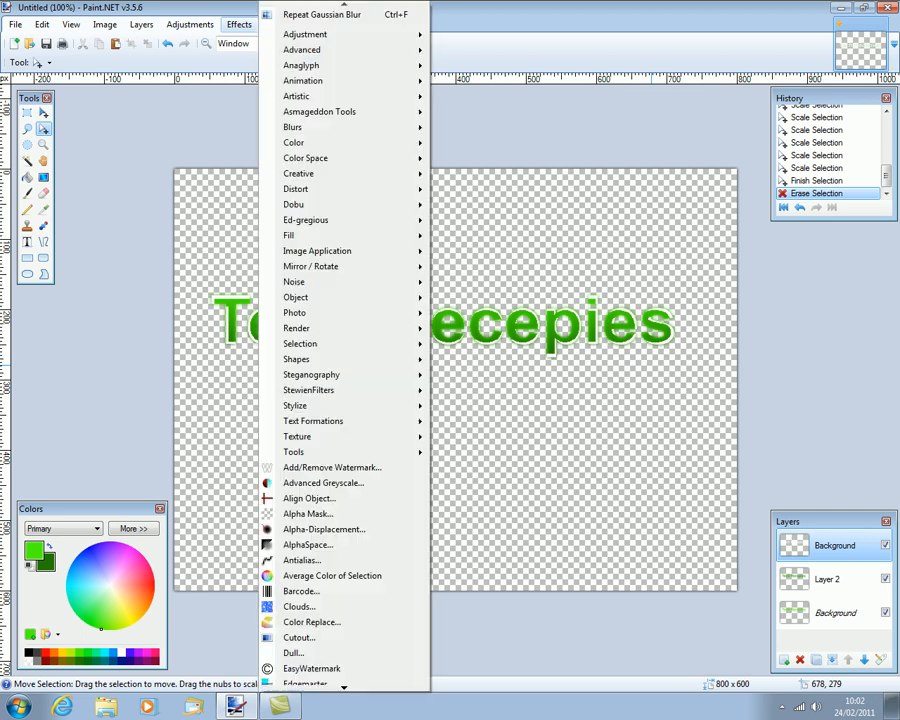
pyautogui.moveTo(292, 127)
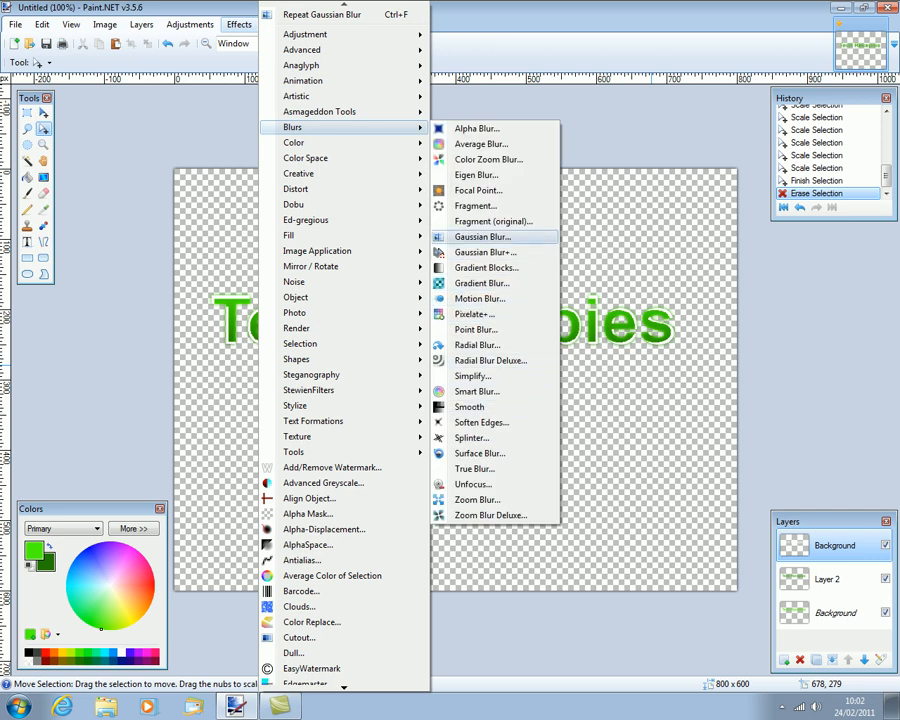
pyautogui.click(483, 237)
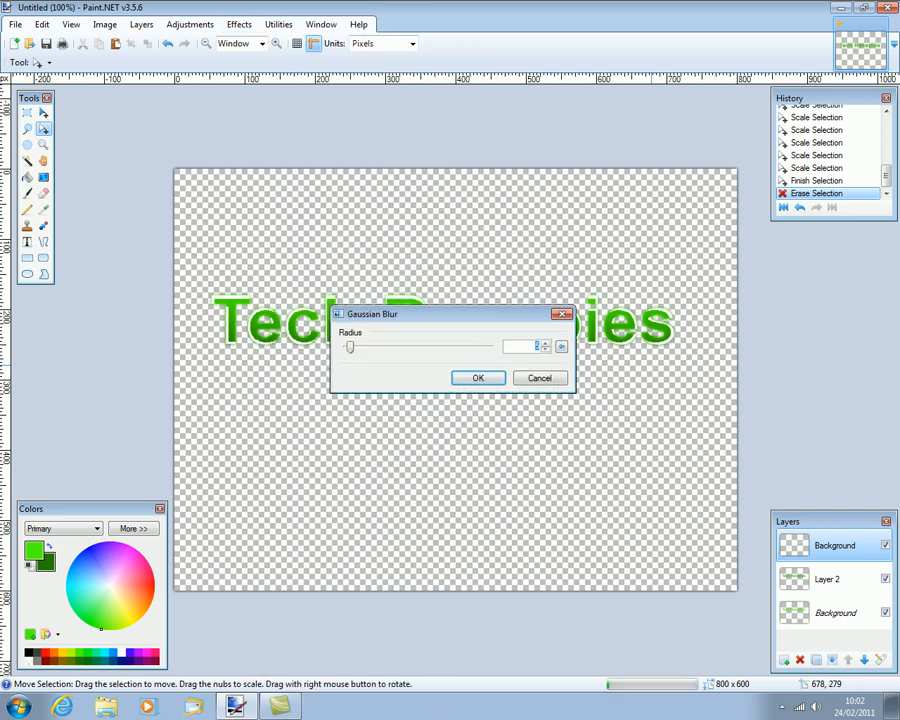
pyautogui.moveTo(460, 331); pyautogui.dragTo(507, 412)
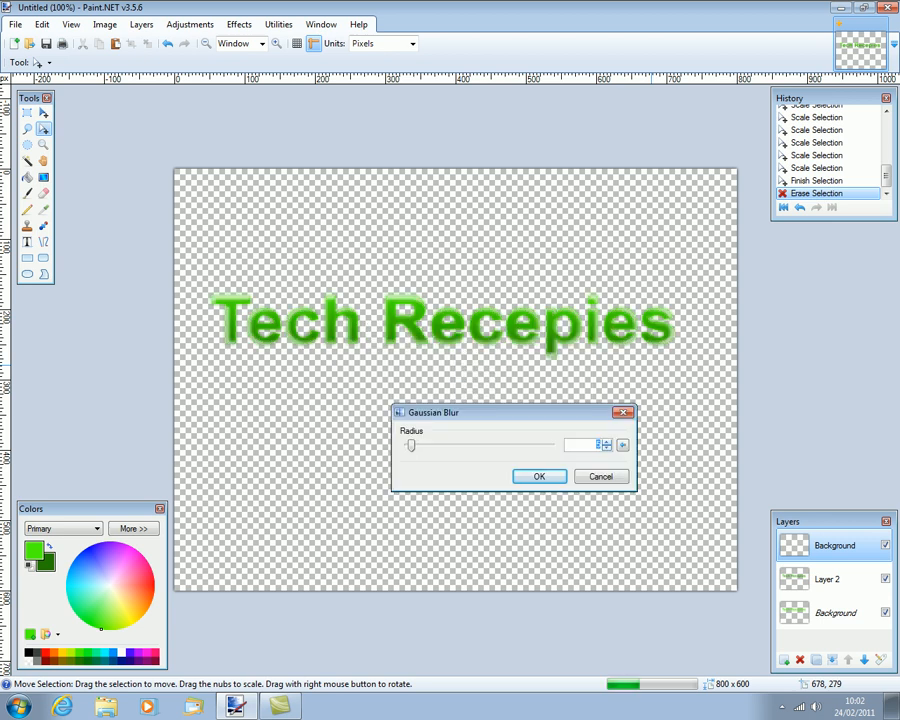
pyautogui.write('7')
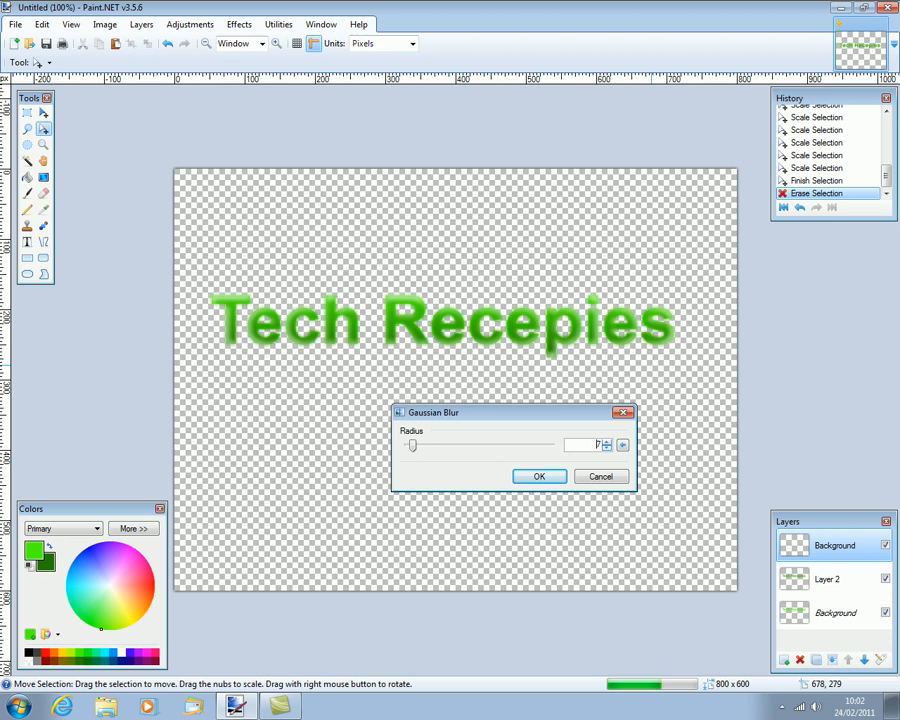
pyautogui.press('BackSpace')
pyautogui.write('6')
pyautogui.press('Down')
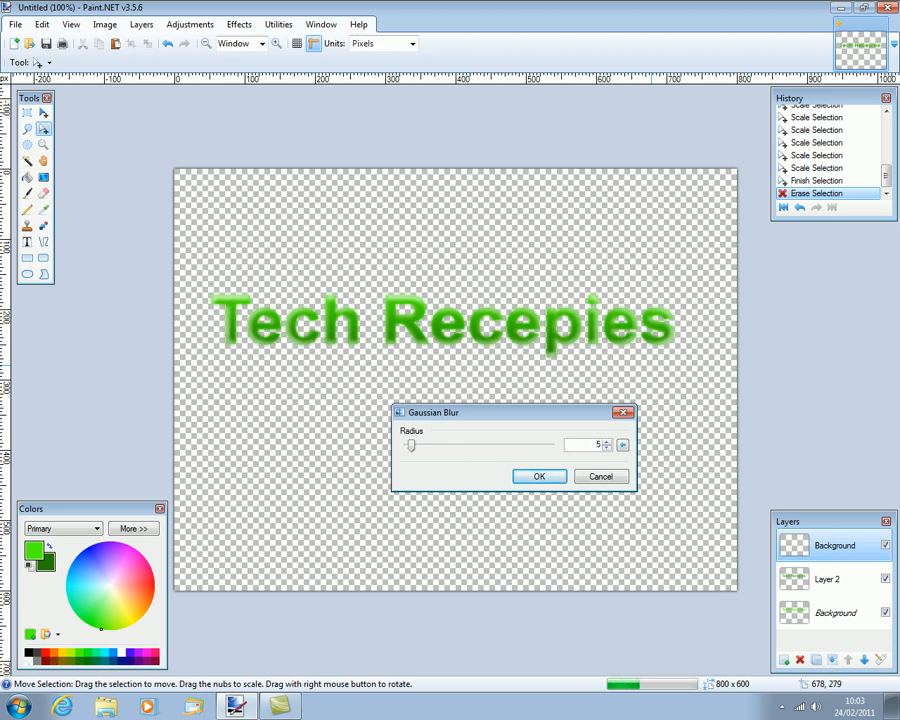
pyautogui.press('Return')
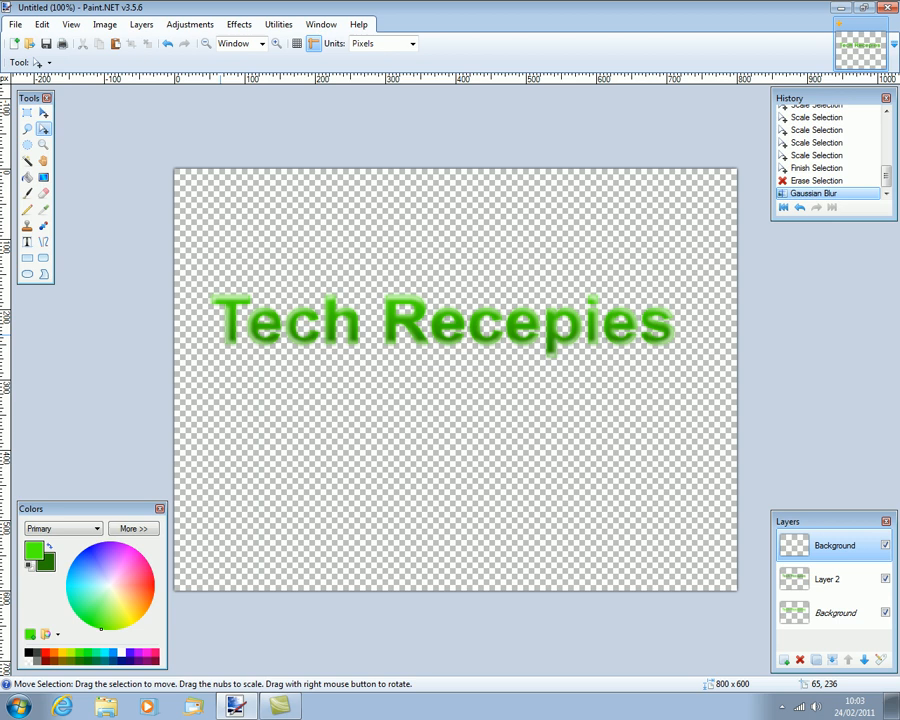
pyautogui.hotkey('ctrl', 'shift', 'f')
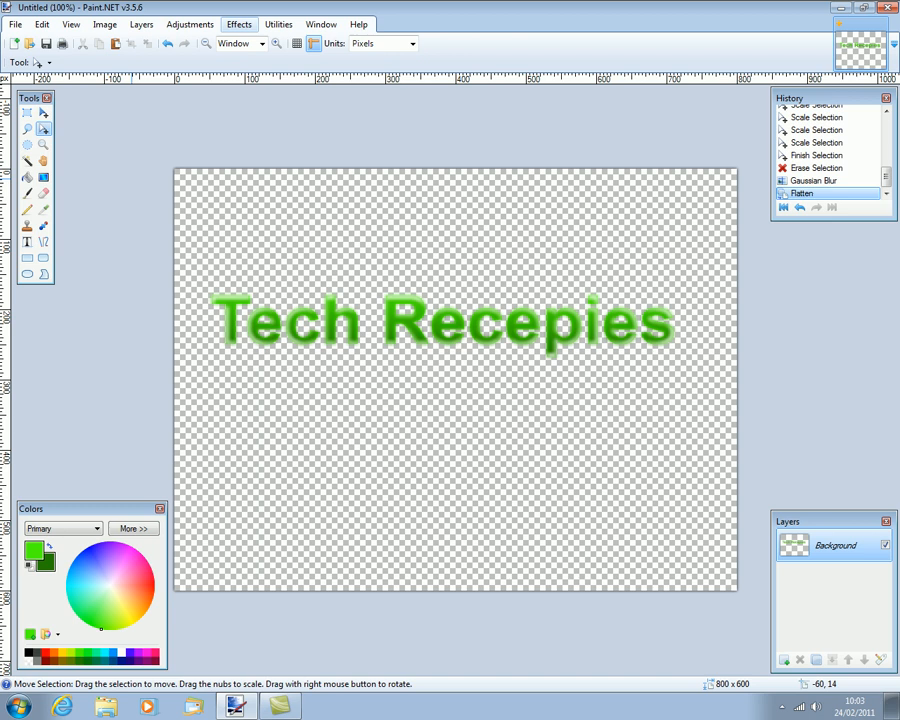
# Apply the Sharpen effect with amount 10 to the flattened green text.
pyautogui.click(239, 24)
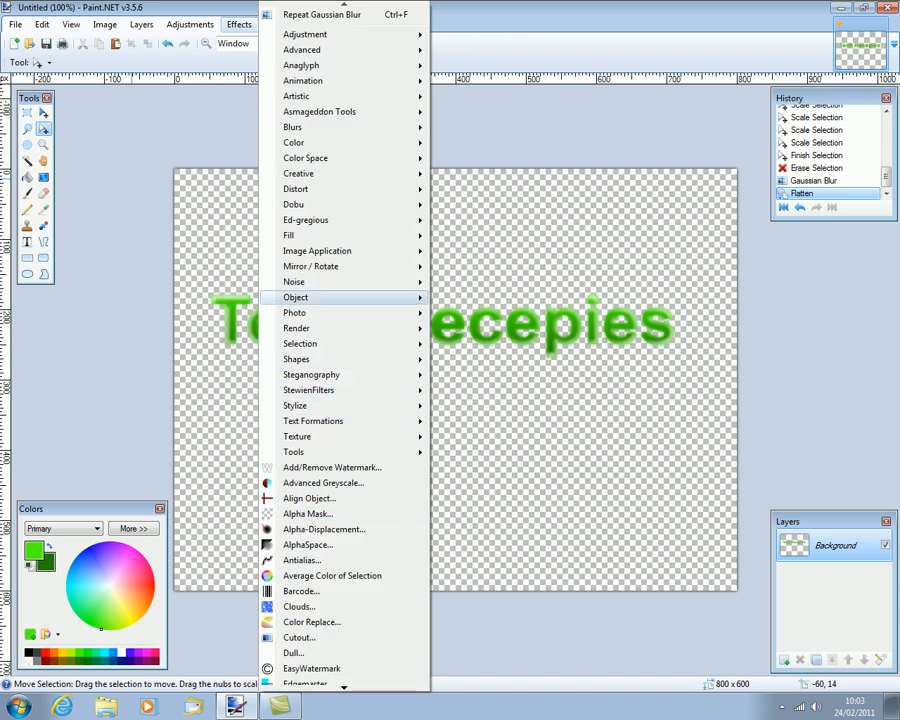
pyautogui.moveTo(330, 312)
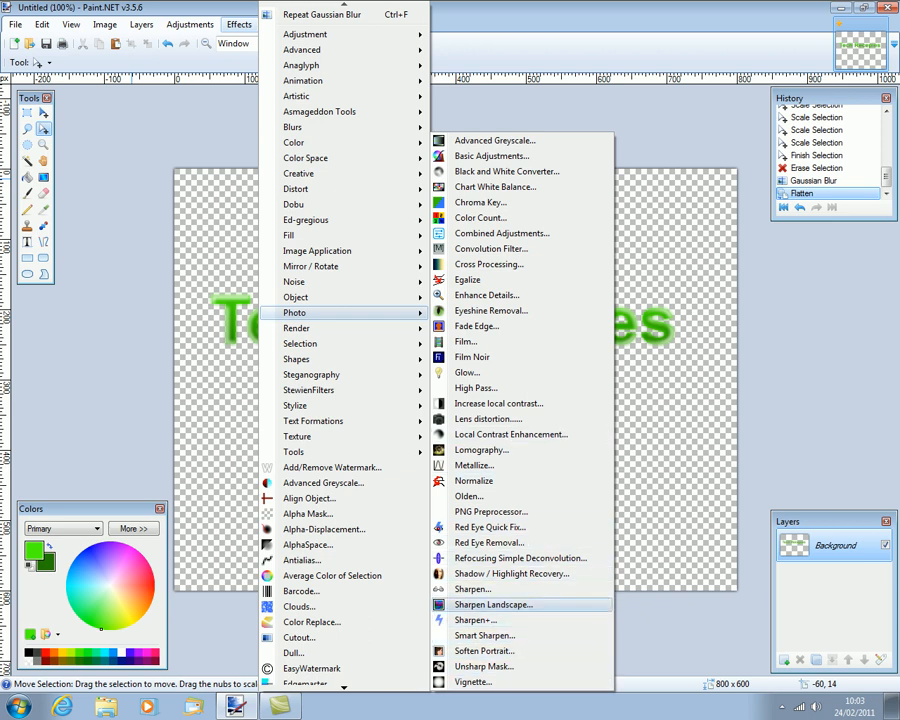
pyautogui.click(473, 589)
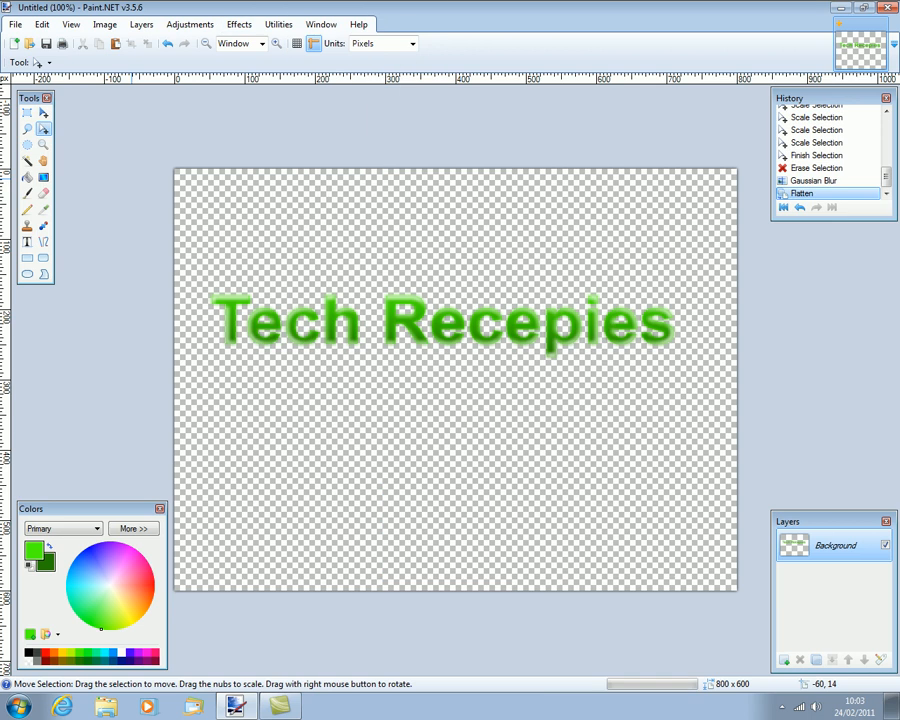
pyautogui.moveTo(440, 311); pyautogui.dragTo(437, 429)
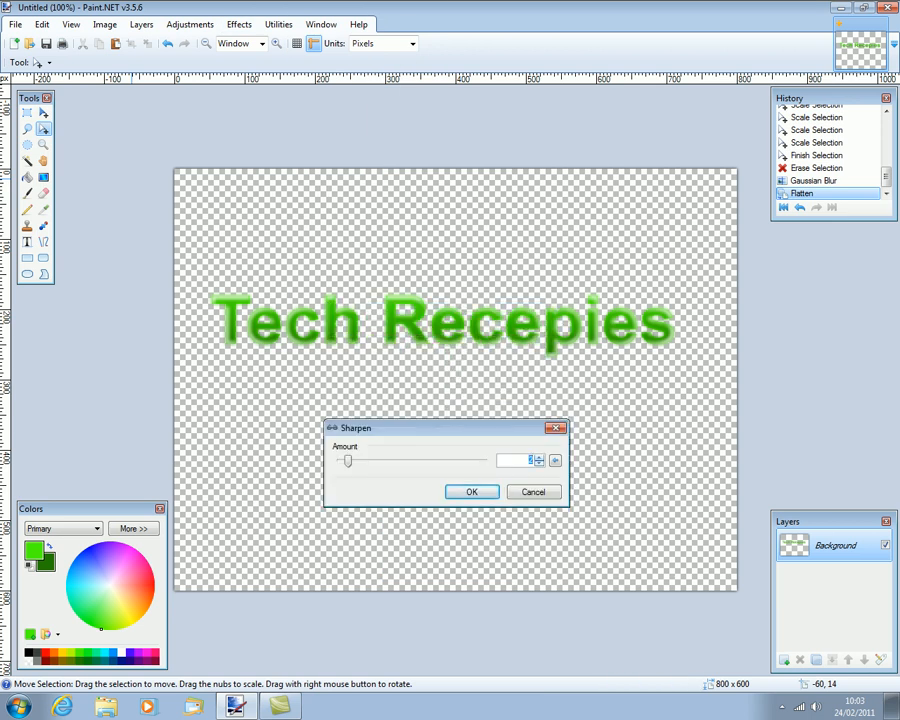
pyautogui.click(539, 457)
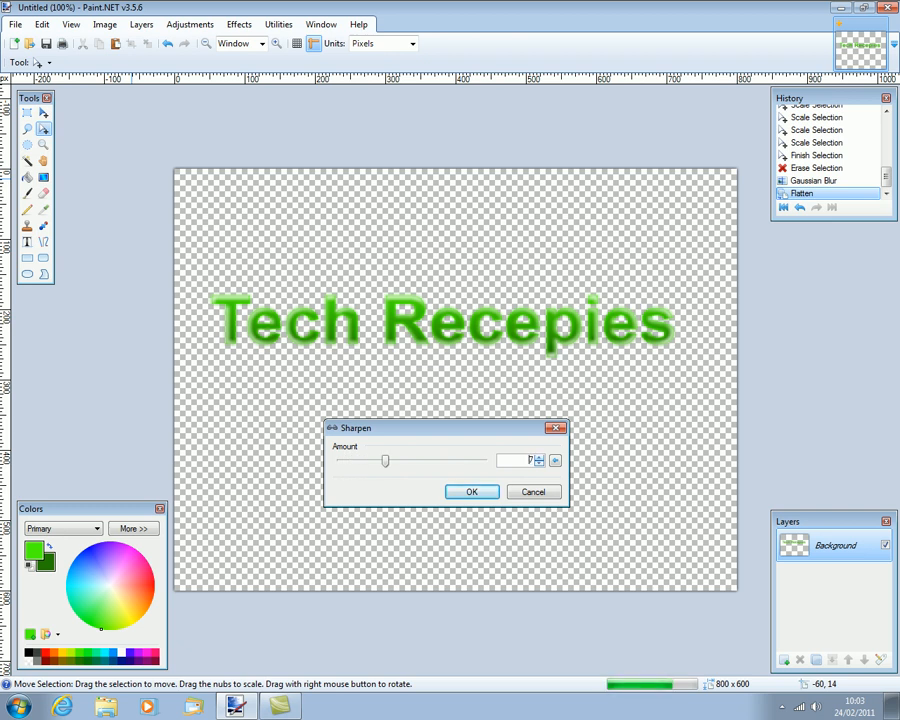
pyautogui.click(539, 456)
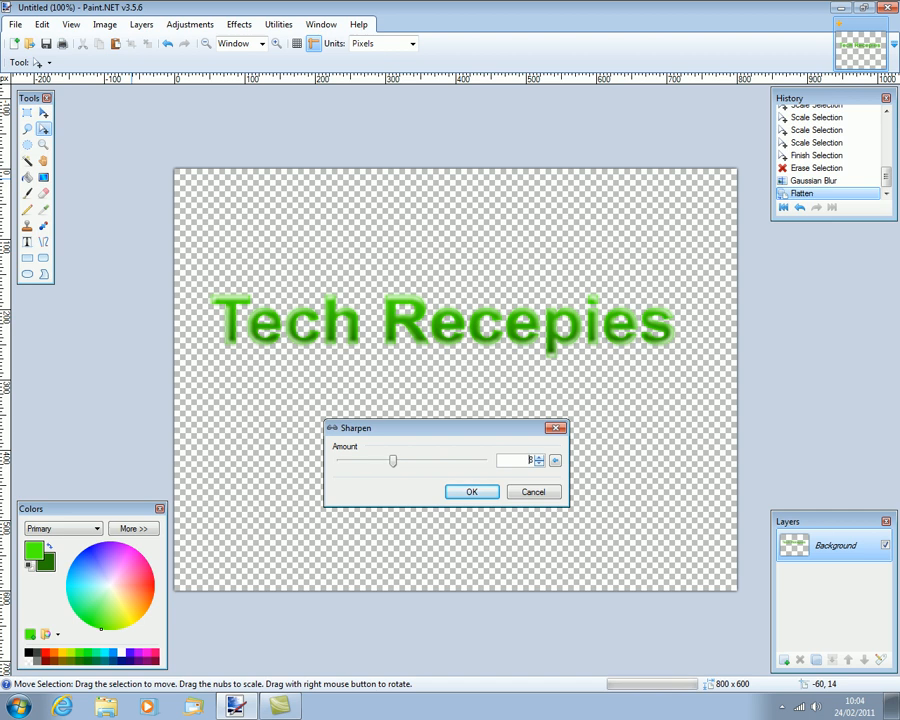
pyautogui.click(539, 456)
pyautogui.click(539, 456)
pyautogui.click(472, 492)
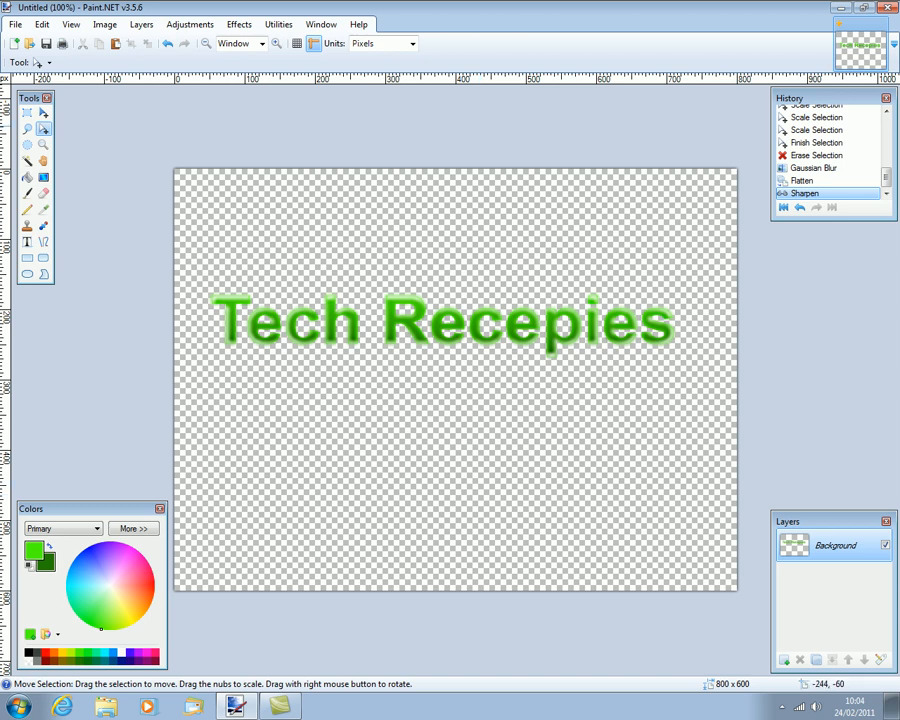
# Rectangle-select 'Tech', rotate it upward about 22°, and nudge it up slightly.
pyautogui.click(27, 113)
pyautogui.moveTo(372, 354); pyautogui.dragTo(203, 278)
pyautogui.press('m')
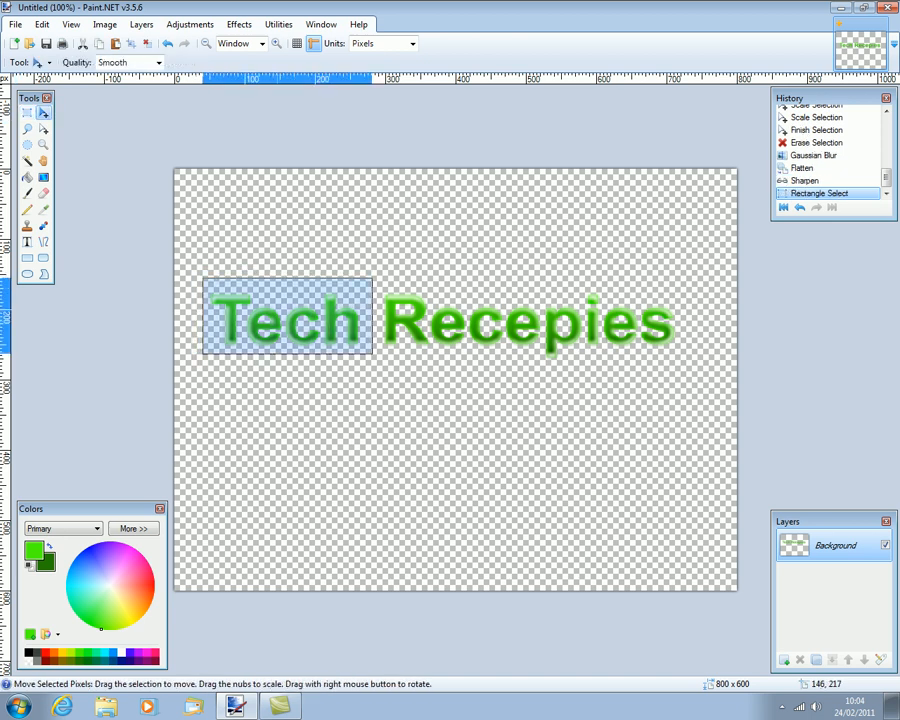
pyautogui.moveTo(311, 326)
pyautogui.mouseDown()
pyautogui.moveTo(302, 310)
pyautogui.moveTo(313, 312)
pyautogui.mouseUp()
pyautogui.moveTo(371, 372); pyautogui.dragTo(351, 350)
pyautogui.press('s')
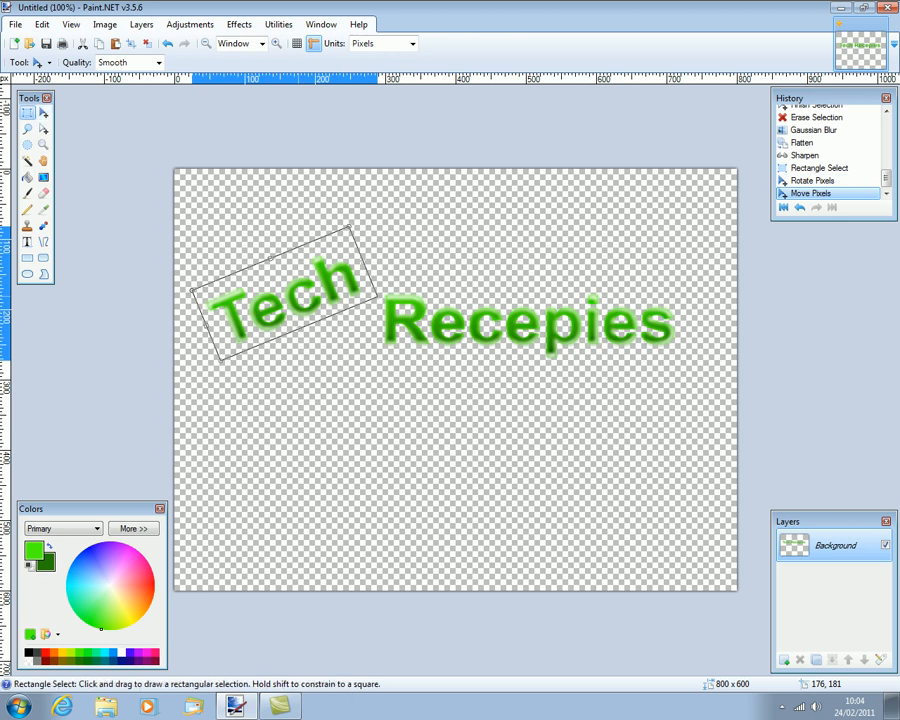
pyautogui.moveTo(372, 357); pyautogui.dragTo(686, 294)
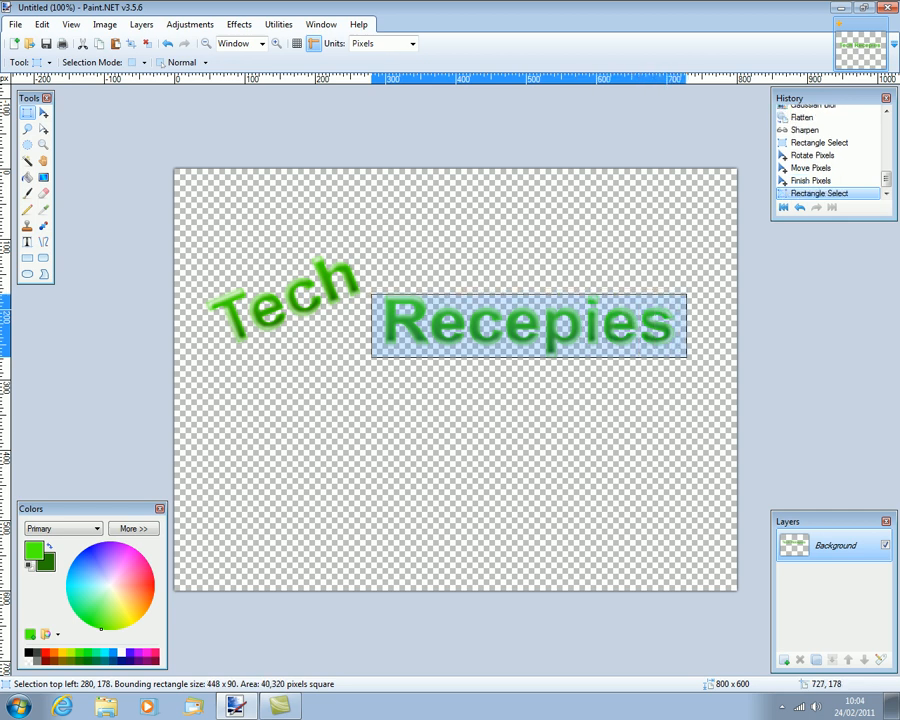
# Enlarge the 'Recepies' selection slightly, move it down-left beneath the tilted 'Tech', then deselect.
pyautogui.click(43, 129)
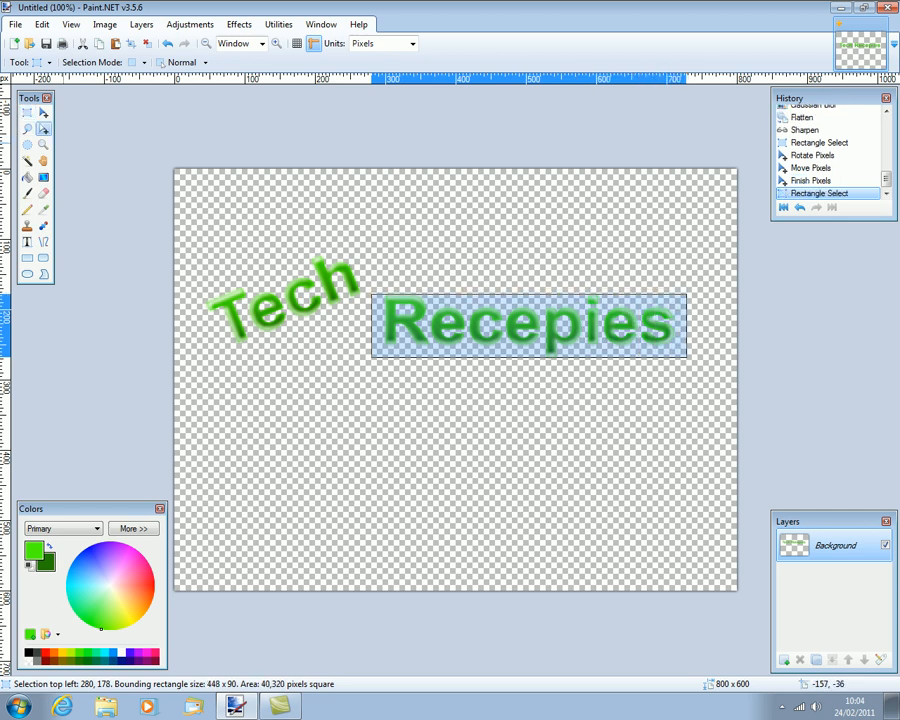
pyautogui.moveTo(531, 355); pyautogui.dragTo(531, 361)
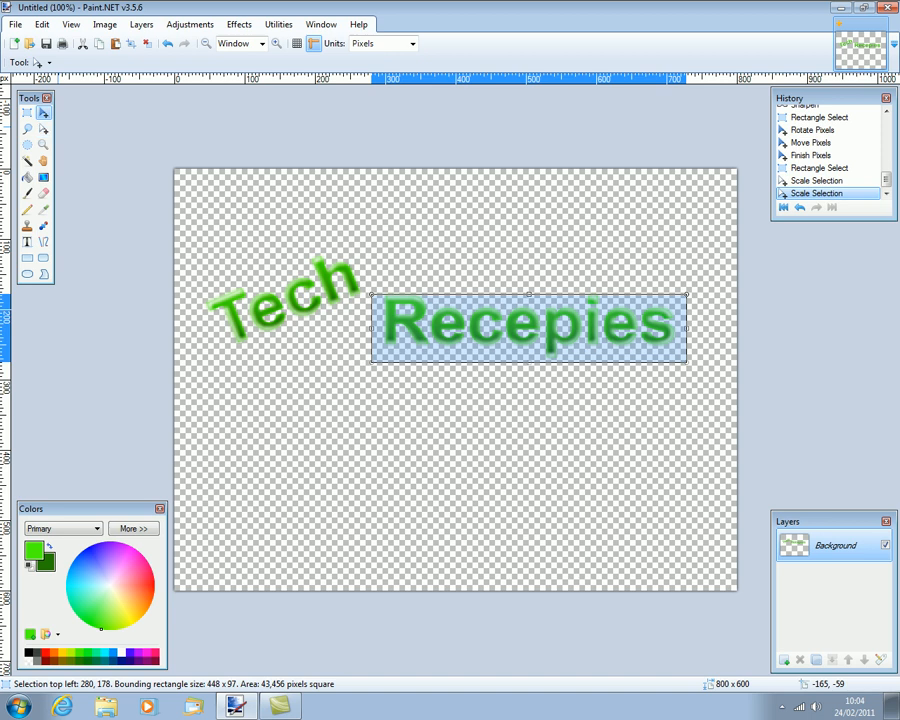
pyautogui.click(43, 113)
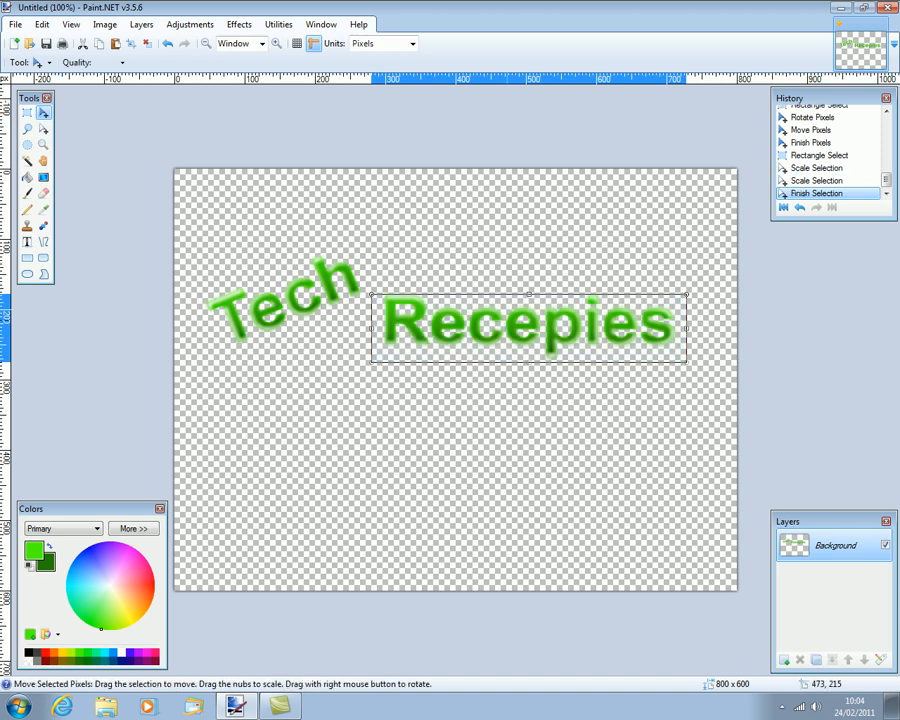
pyautogui.moveTo(506, 319); pyautogui.dragTo(370, 342)
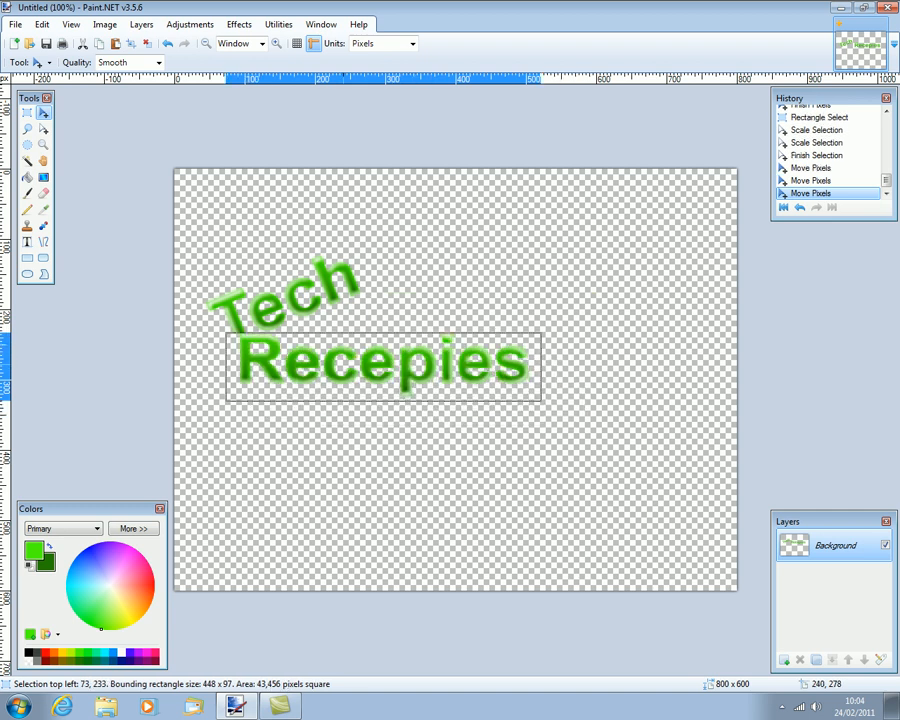
pyautogui.moveTo(334, 371); pyautogui.dragTo(339, 385)
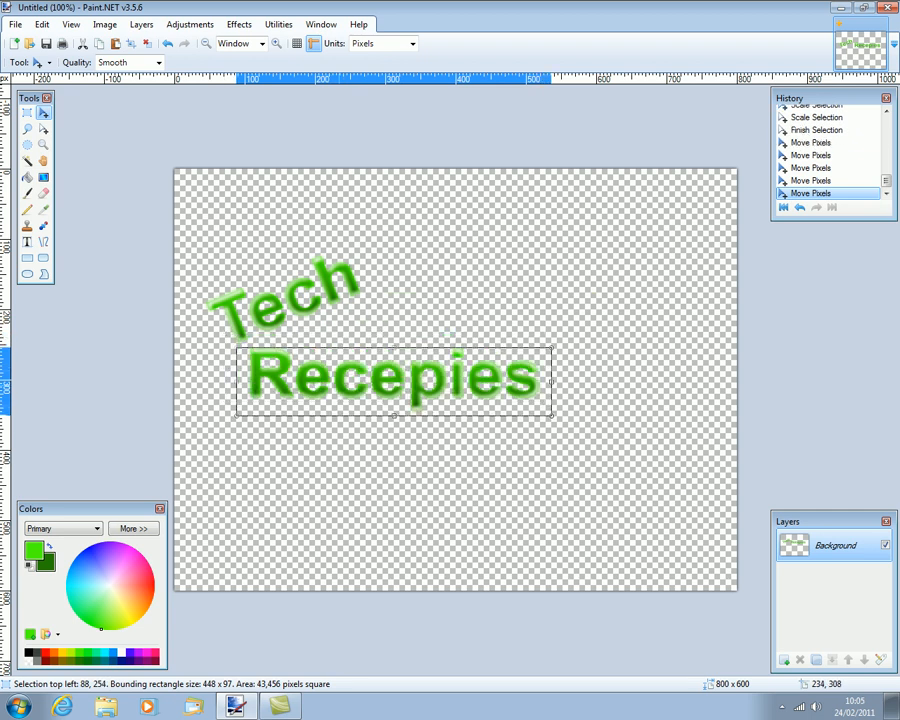
pyautogui.hotkey('ctrl', 'd')
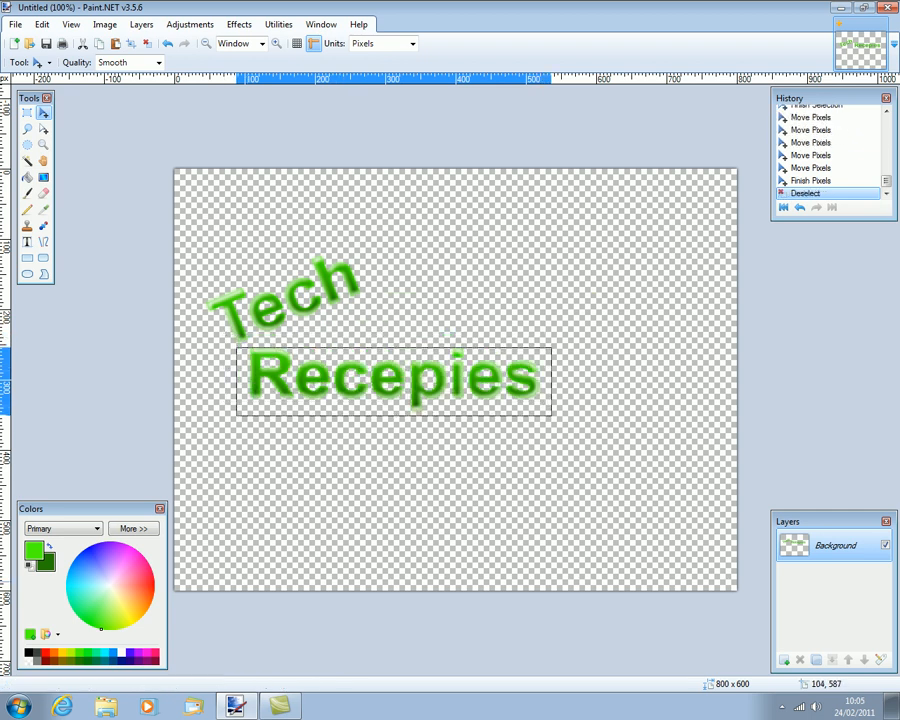